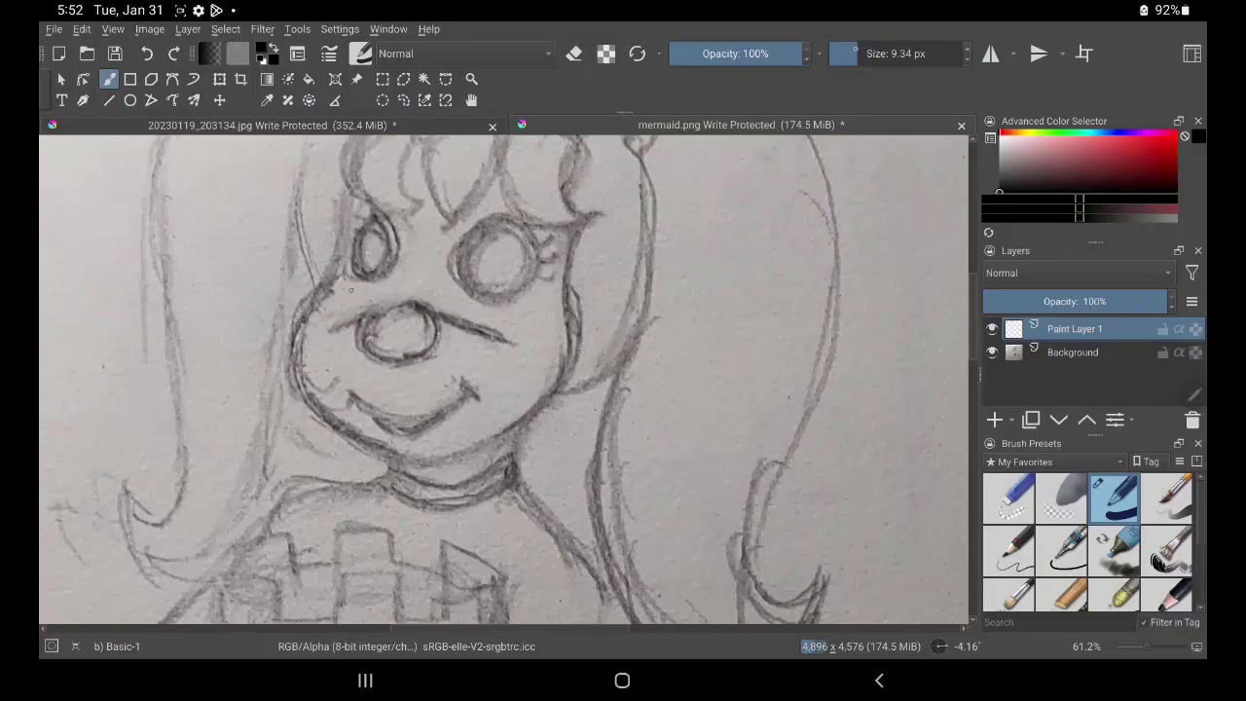
Adjust the brush size, then ink the lines beside the nose and the smile.
click(900, 54)
double_click(901, 54)
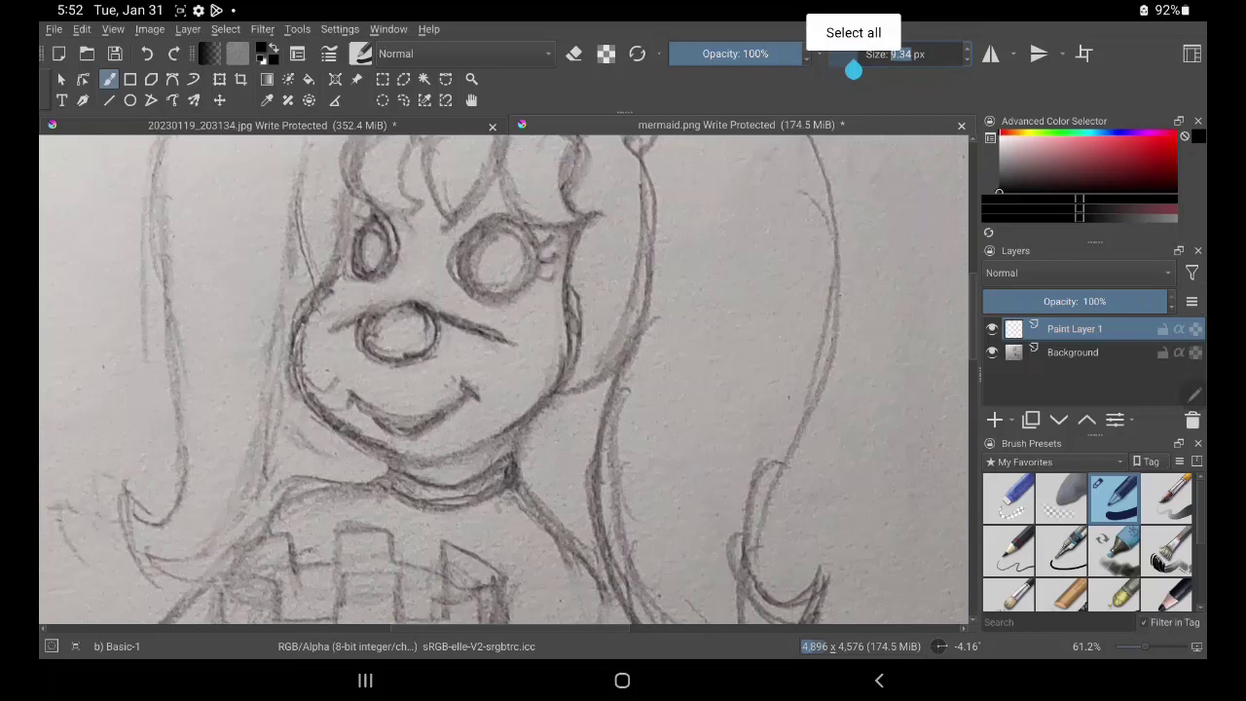
mouse_move(331, 329)
mouse_down()
mouse_move(369, 306)
mouse_move(434, 329)
mouse_move(366, 318)
mouse_up()
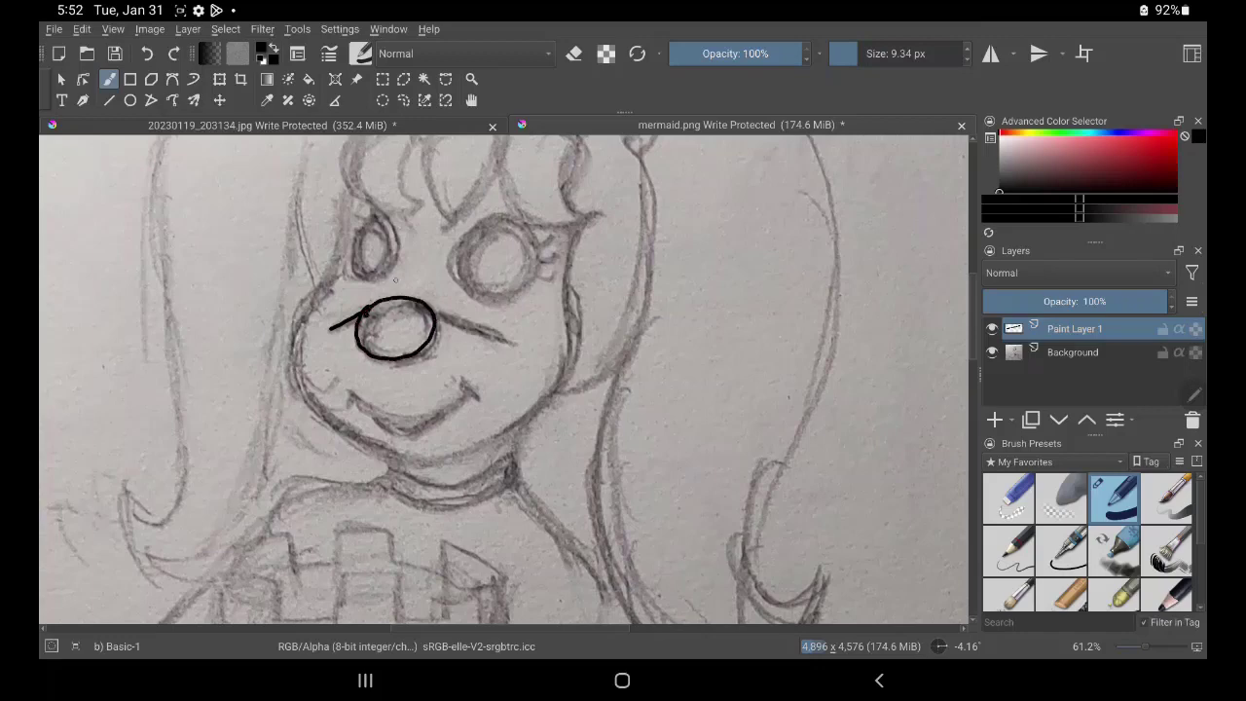
mouse_move(426, 307)
mouse_down()
mouse_move(458, 313)
mouse_move(493, 347)
mouse_move(441, 309)
mouse_up()
click(343, 395)
mouse_move(344, 395)
mouse_down()
mouse_move(394, 419)
mouse_move(474, 389)
mouse_up()
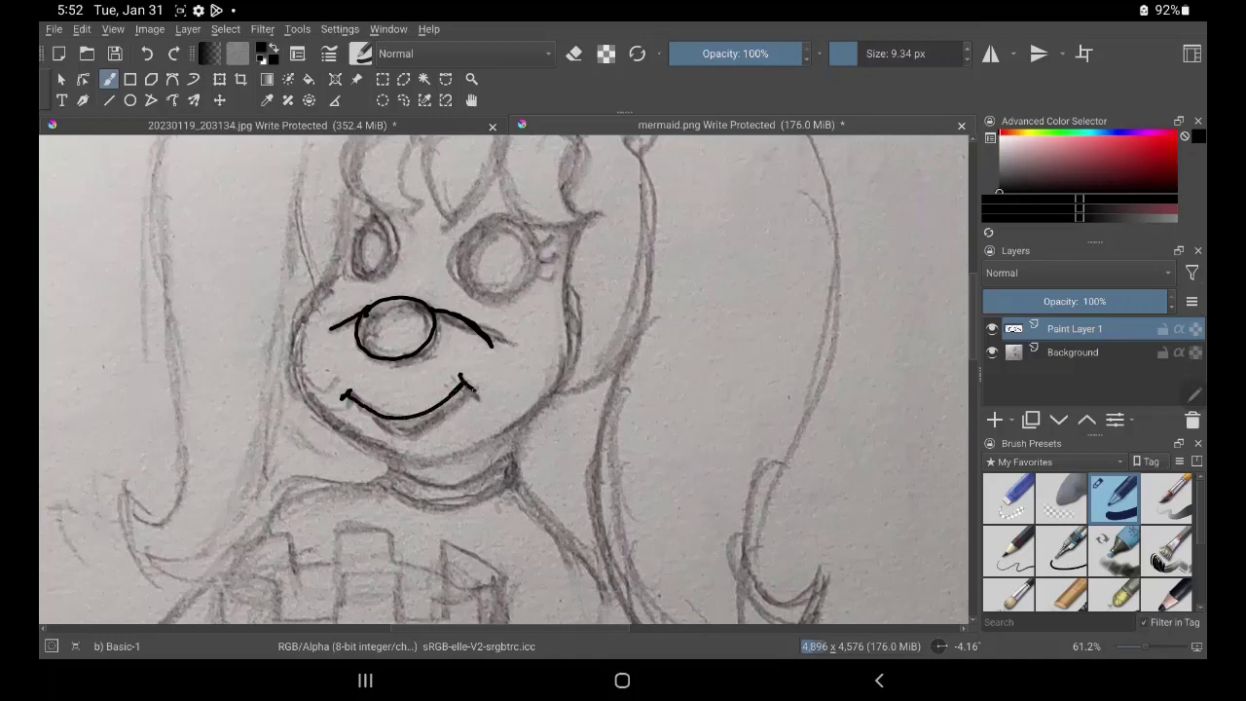
mouse_move(370, 411)
mouse_down()
mouse_move(397, 434)
mouse_move(452, 394)
mouse_up()
Ink both eye outlines with eyelashes and the face edge beside the left eye.
mouse_move(357, 224)
mouse_down()
mouse_move(354, 279)
mouse_move(384, 271)
mouse_move(390, 248)
mouse_move(362, 222)
mouse_move(352, 265)
mouse_move(370, 283)
mouse_move(384, 269)
mouse_up()
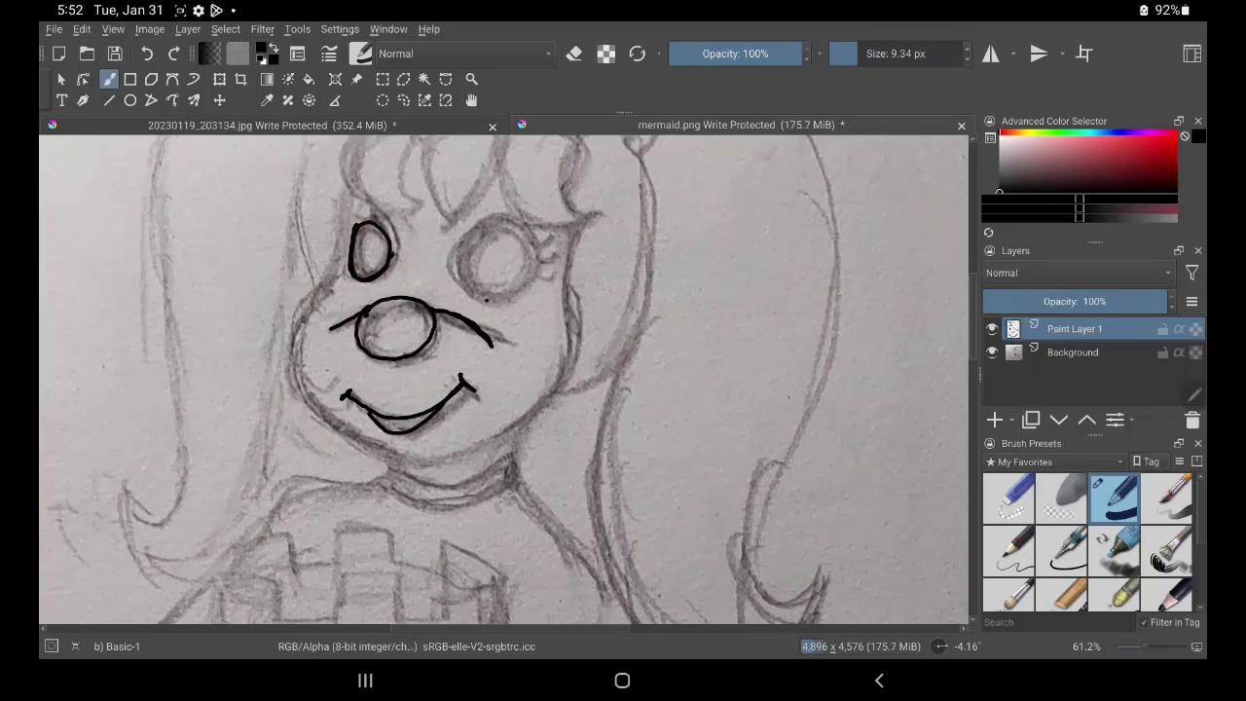
mouse_move(486, 301)
mouse_down()
mouse_move(452, 259)
mouse_move(465, 235)
mouse_move(507, 224)
mouse_move(533, 261)
mouse_move(523, 282)
mouse_move(477, 301)
mouse_up()
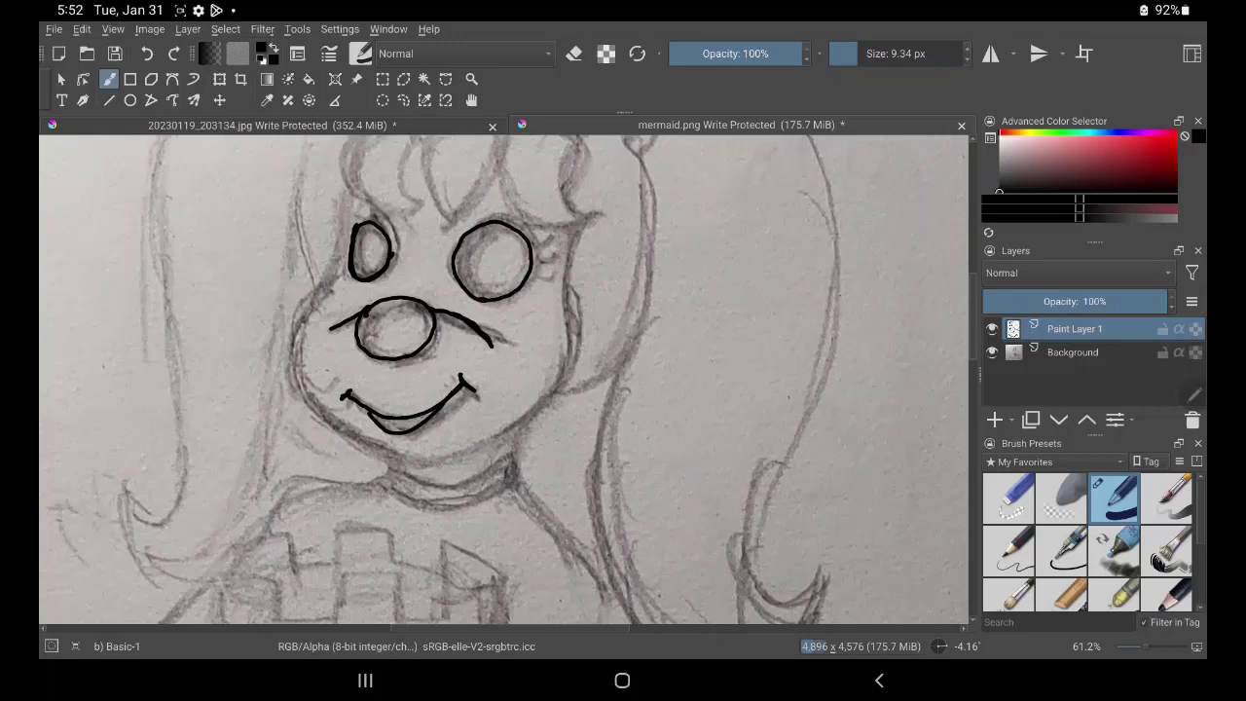
mouse_move(526, 247)
mouse_down()
mouse_move(541, 238)
mouse_move(532, 283)
mouse_up()
drag(342, 223, 343, 256)
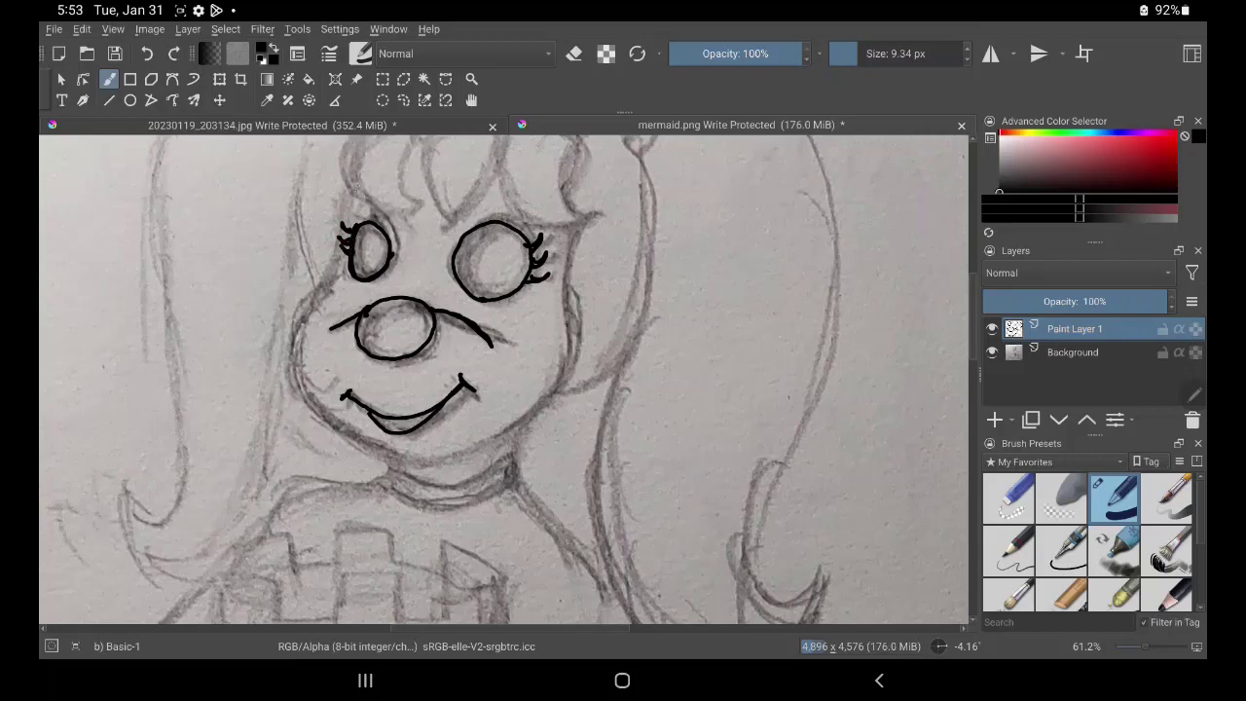
mouse_move(346, 190)
mouse_down()
mouse_move(333, 270)
mouse_move(290, 361)
mouse_move(299, 386)
mouse_move(386, 458)
mouse_up()
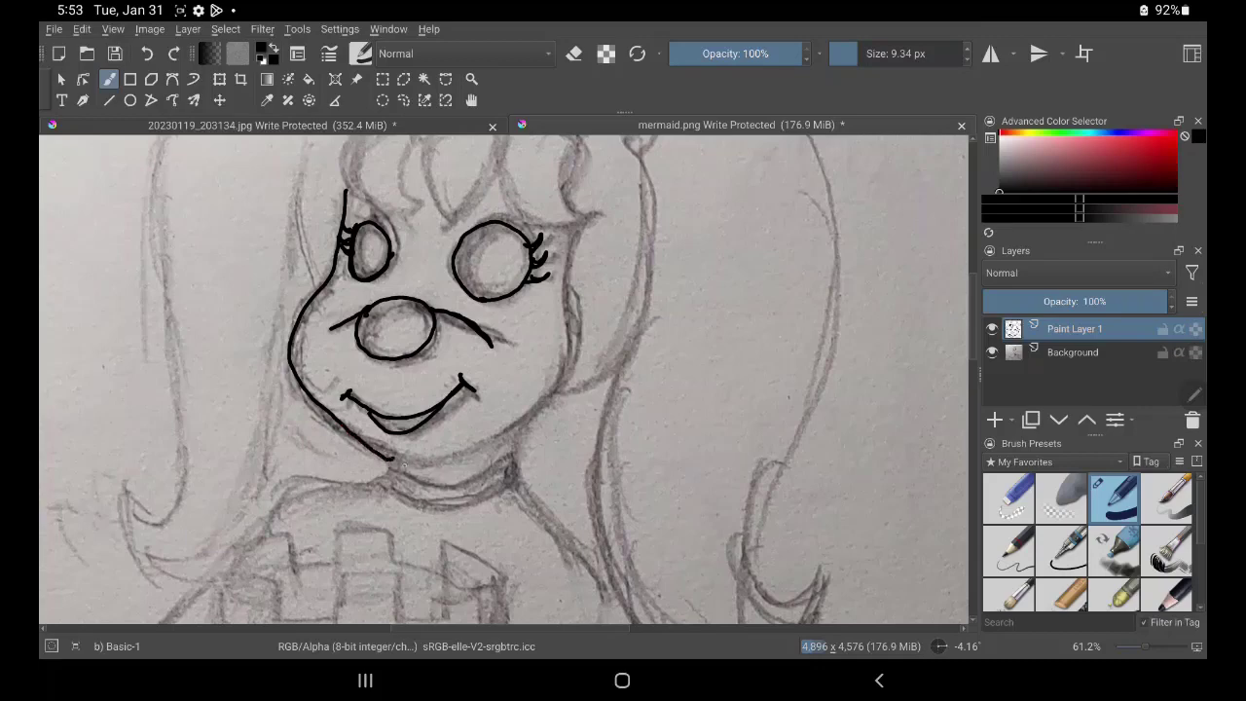
Ink the chin and right cheek contour, plus a stroke along the left cheek.
mouse_move(387, 458)
mouse_down()
mouse_move(437, 462)
mouse_move(545, 401)
mouse_move(580, 344)
mouse_move(566, 285)
mouse_up()
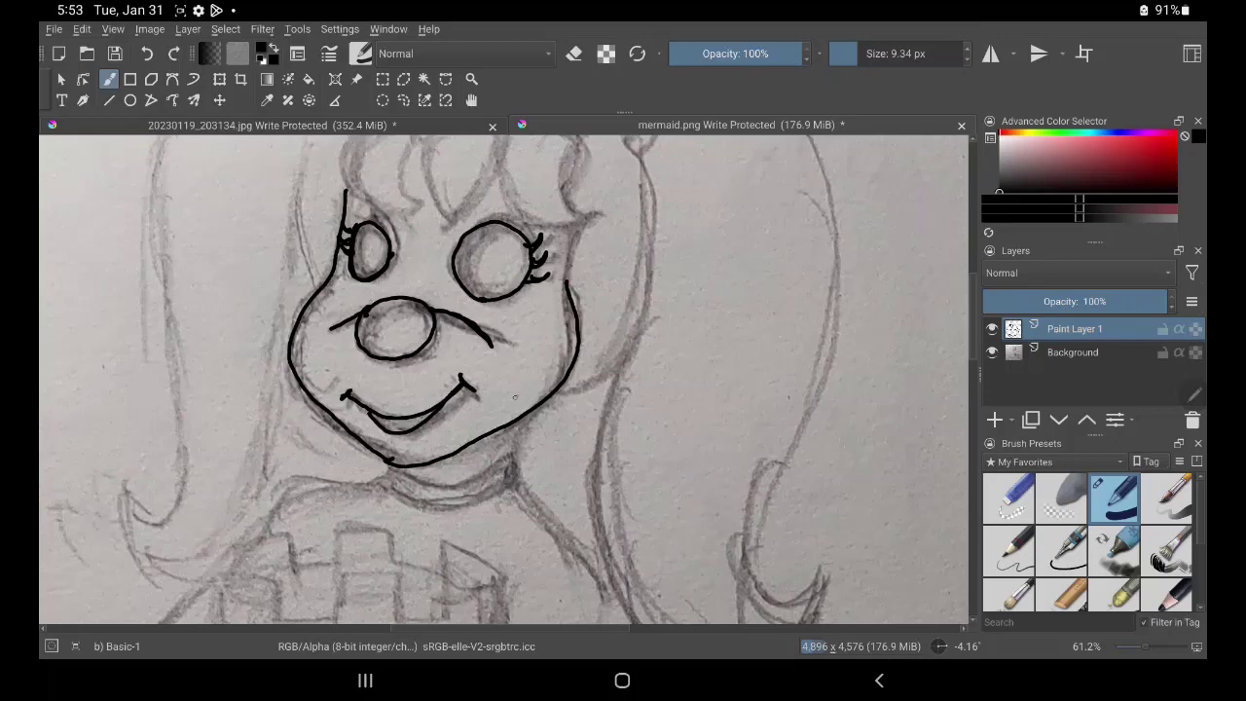
mouse_move(450, 453)
mouse_down()
mouse_move(409, 465)
mouse_move(533, 415)
mouse_move(566, 381)
mouse_move(583, 333)
mouse_move(567, 275)
mouse_move(586, 222)
mouse_up()
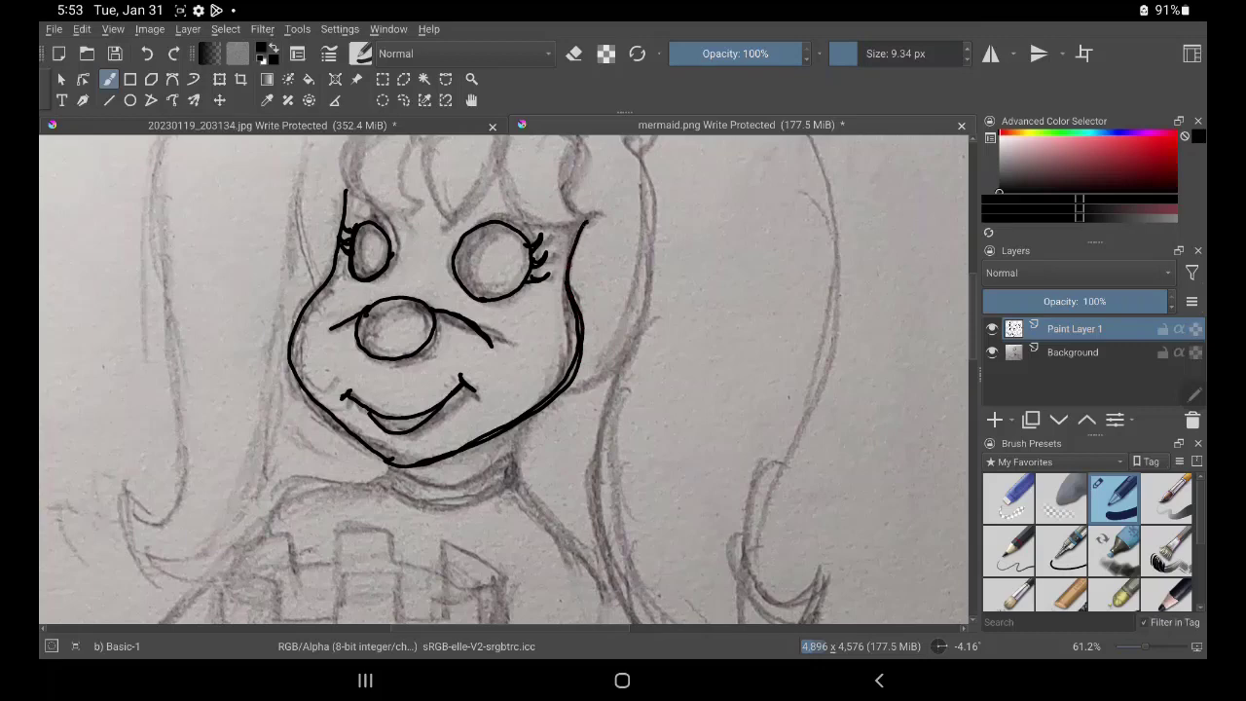
mouse_move(336, 267)
mouse_down()
mouse_move(299, 357)
mouse_move(327, 407)
mouse_move(311, 298)
mouse_move(308, 358)
mouse_move(355, 434)
mouse_up()
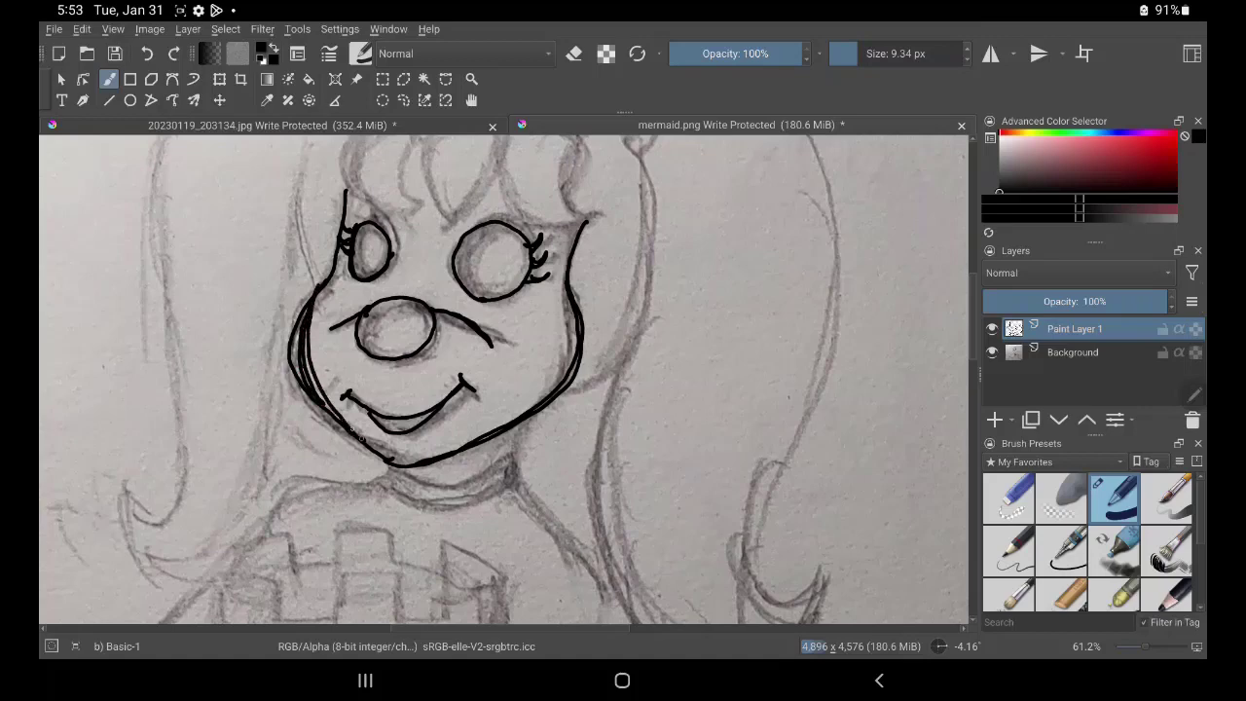
Erase the doubled left-cheek lines with the eraser mode, then return to drawing.
click(574, 54)
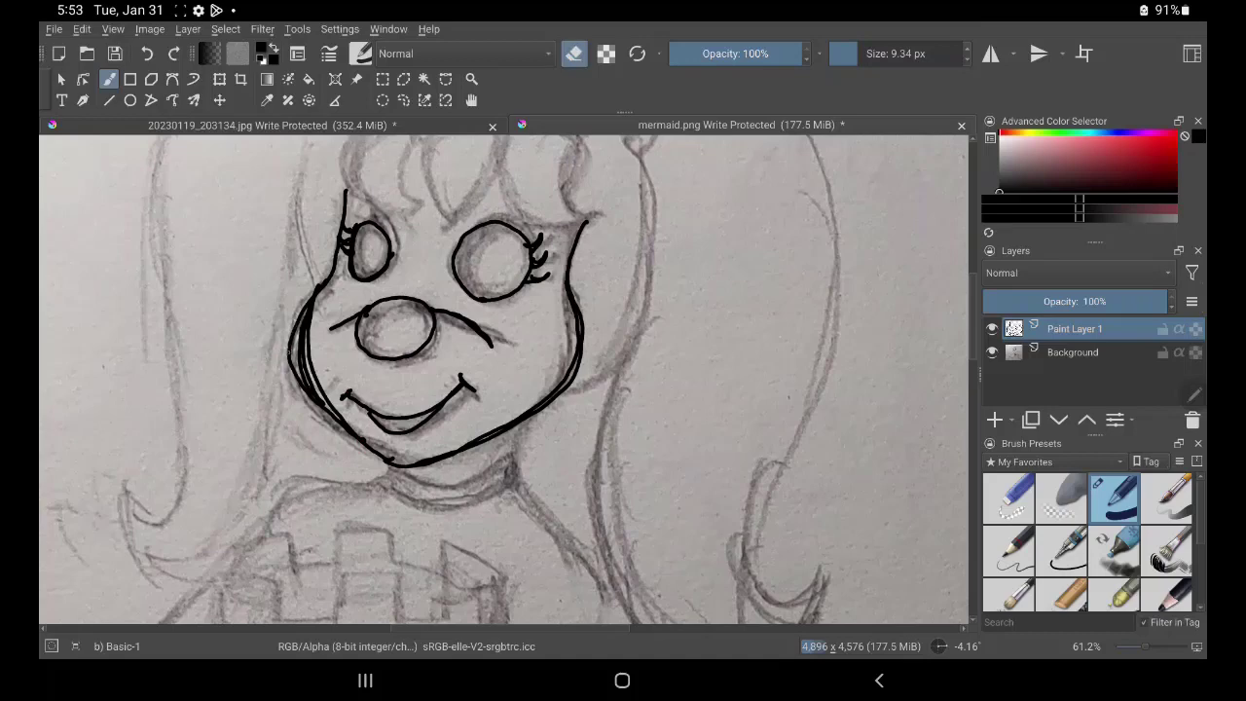
mouse_move(292, 337)
mouse_down()
mouse_move(289, 364)
mouse_move(301, 309)
mouse_up()
mouse_move(300, 356)
mouse_down()
mouse_move(303, 388)
mouse_move(299, 340)
mouse_move(314, 403)
mouse_move(300, 387)
mouse_up()
mouse_move(301, 331)
mouse_down()
mouse_move(306, 384)
mouse_move(338, 423)
mouse_up()
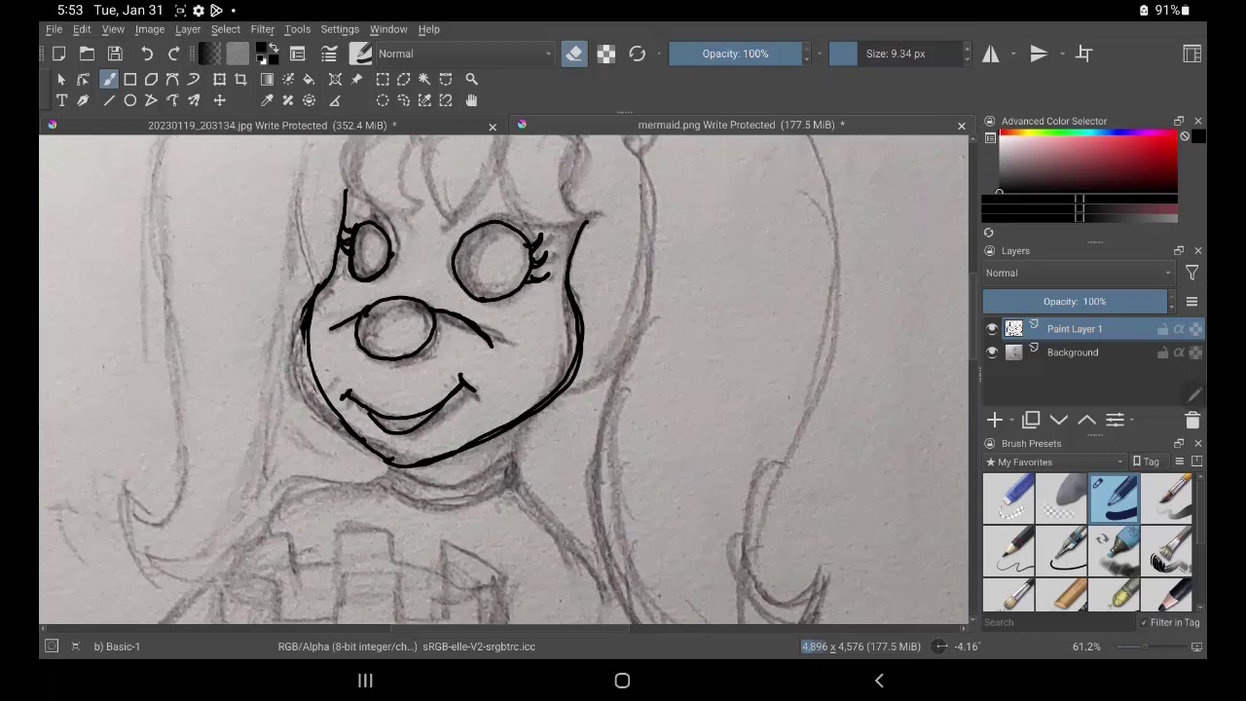
mouse_move(304, 300)
mouse_down()
mouse_move(305, 335)
mouse_move(313, 291)
mouse_up()
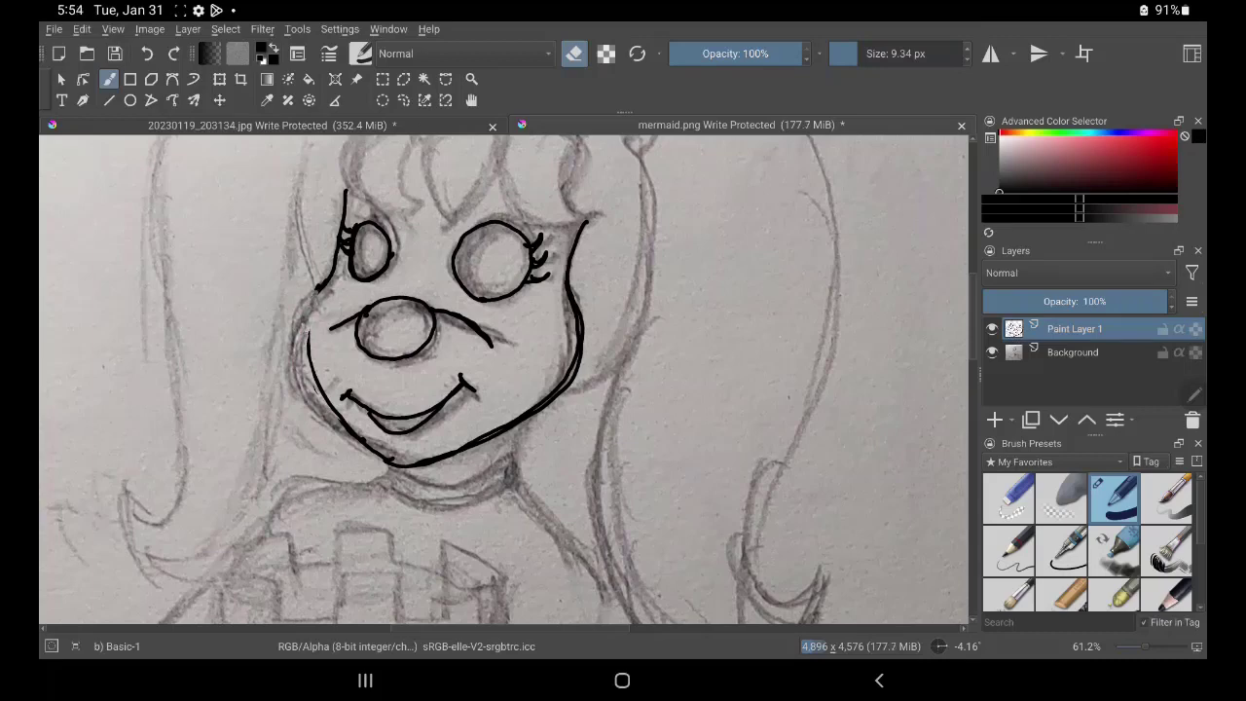
mouse_move(306, 333)
mouse_down()
mouse_move(335, 413)
mouse_move(381, 457)
mouse_up()
drag(309, 329, 308, 351)
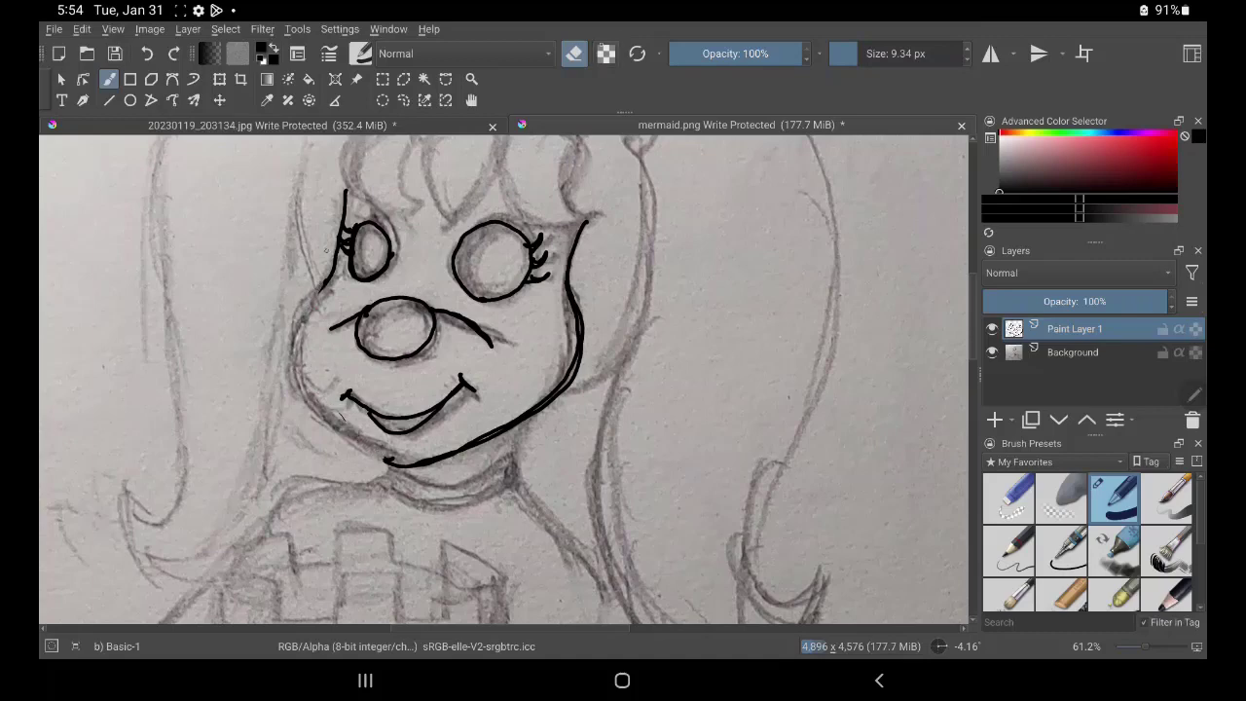
key(e)
Redraw one clean left-cheek line, then ink the right neck side and chin underside.
mouse_move(326, 280)
mouse_down()
mouse_move(287, 307)
mouse_move(279, 362)
mouse_move(313, 417)
mouse_move(391, 456)
mouse_move(352, 436)
mouse_up()
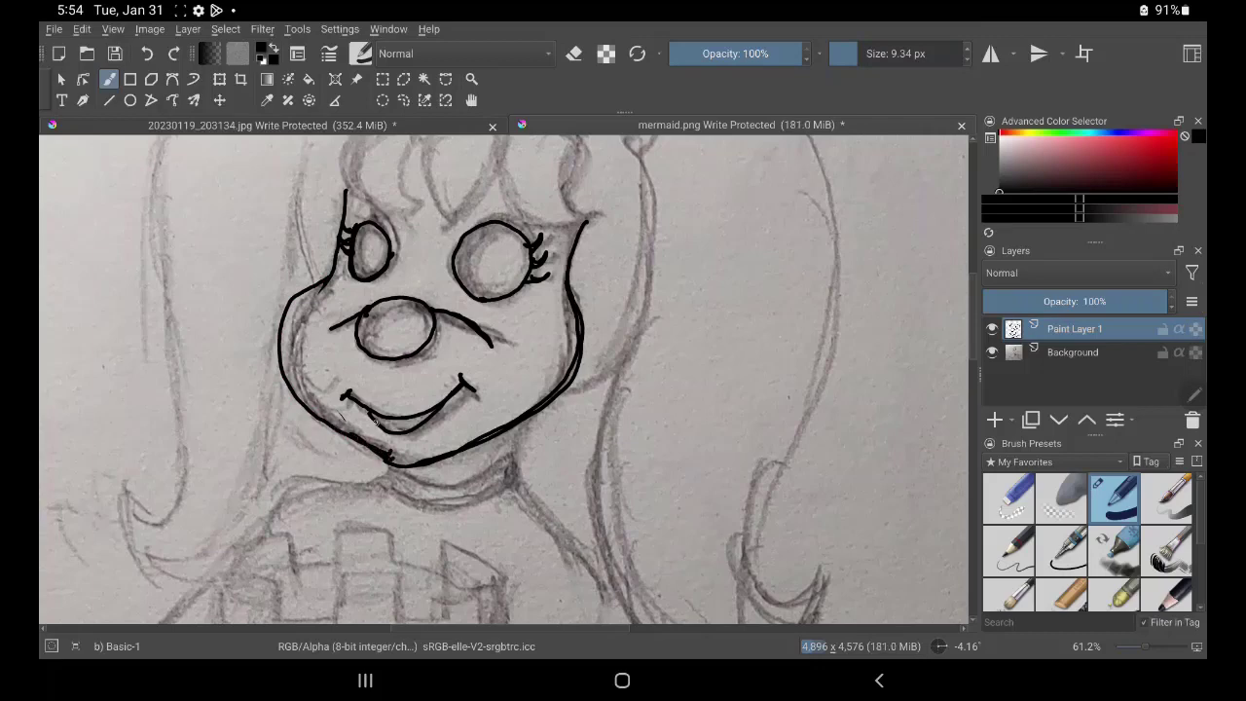
key(ctrl+z)
key(e)
mouse_move(298, 292)
mouse_down()
mouse_move(283, 316)
mouse_move(322, 275)
mouse_move(281, 365)
mouse_move(288, 390)
mouse_move(353, 440)
mouse_up()
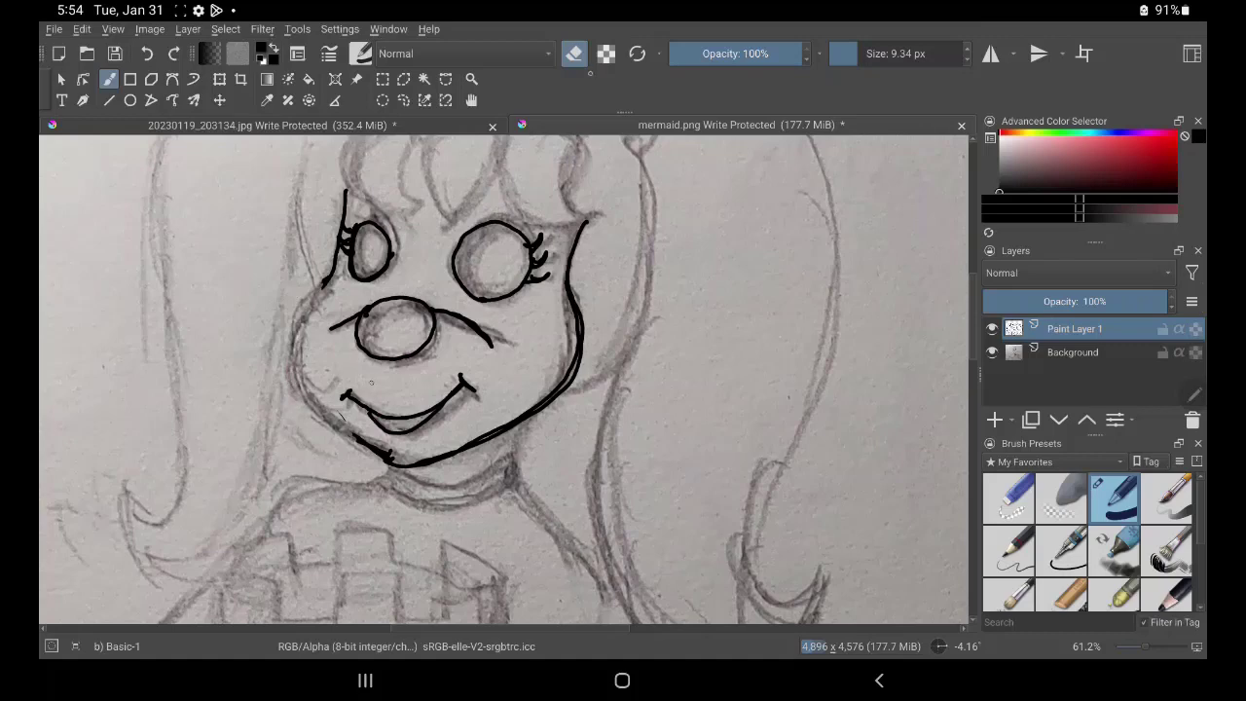
key(e)
mouse_move(323, 285)
mouse_down()
mouse_move(294, 372)
mouse_move(343, 426)
mouse_up()
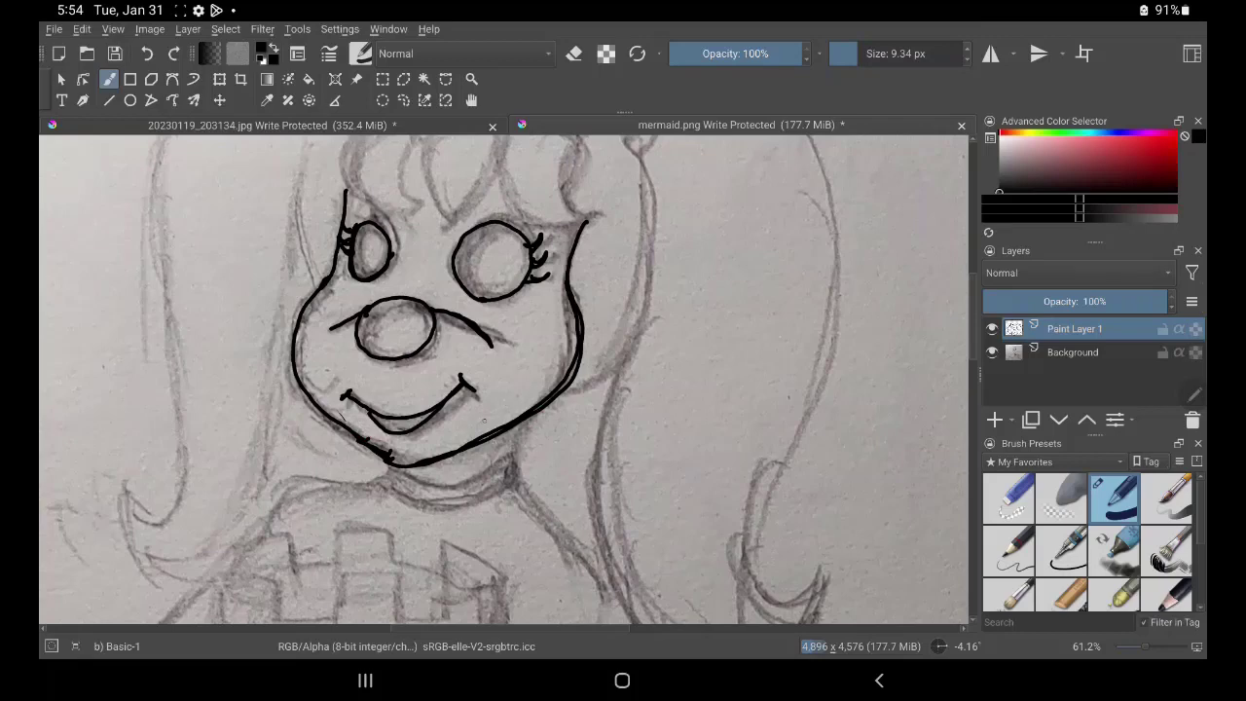
drag(515, 425, 513, 479)
mouse_move(403, 466)
mouse_down()
mouse_move(464, 477)
mouse_move(508, 453)
mouse_up()
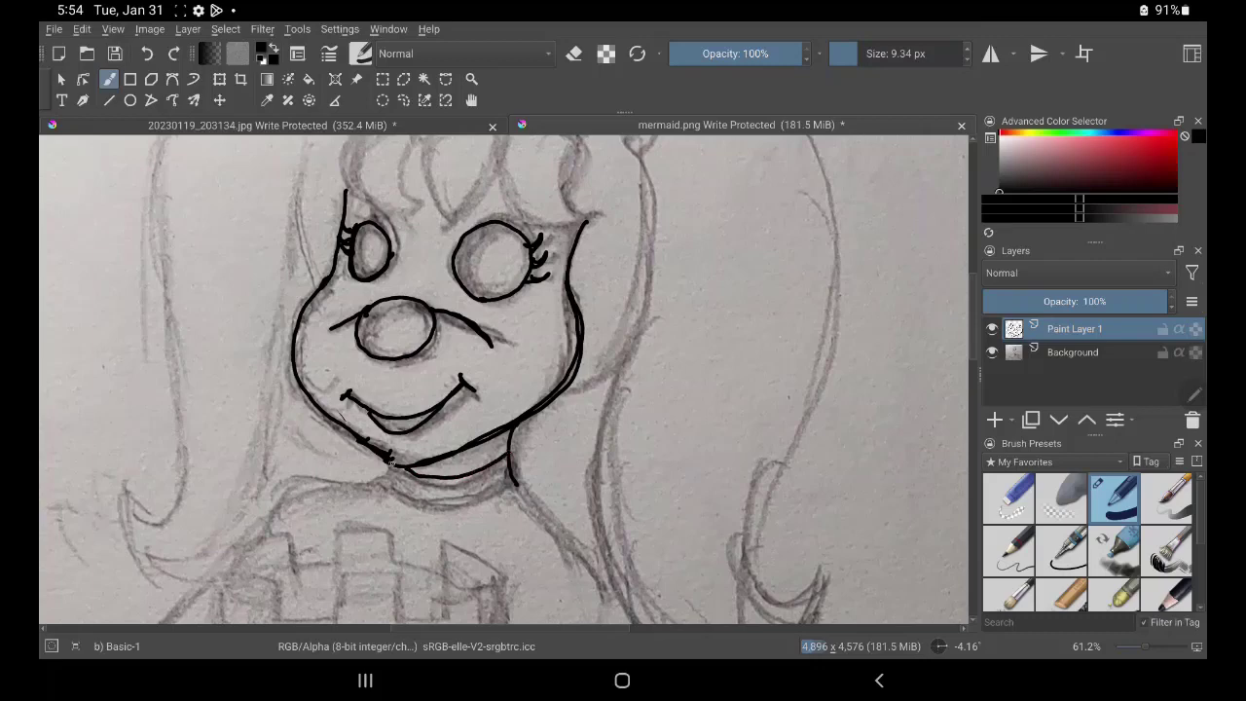
Ink the collar curve under the chin, then pan up with rotation reset to 0°.
mouse_move(391, 463)
mouse_down()
mouse_move(387, 481)
mouse_move(434, 504)
mouse_move(516, 481)
mouse_up()
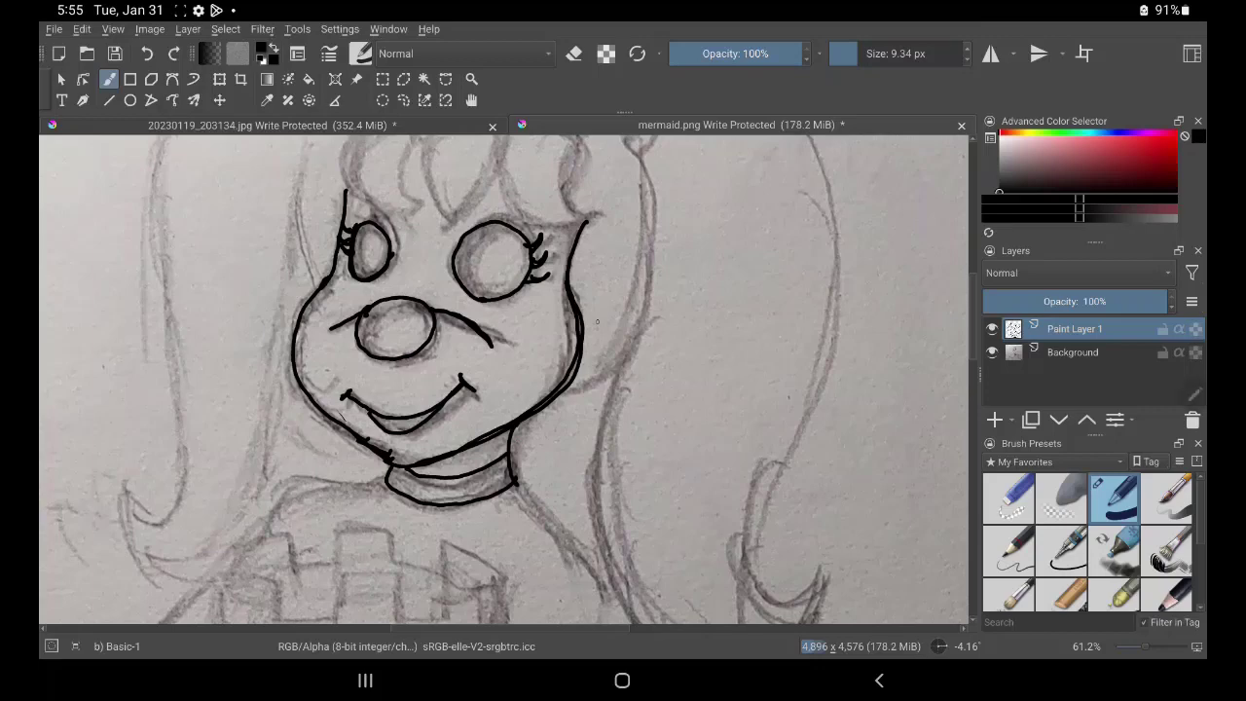
mouse_move(782, 198)
mouse_down()
mouse_move(759, 273)
mouse_move(798, 351)
mouse_move(776, 353)
mouse_up()
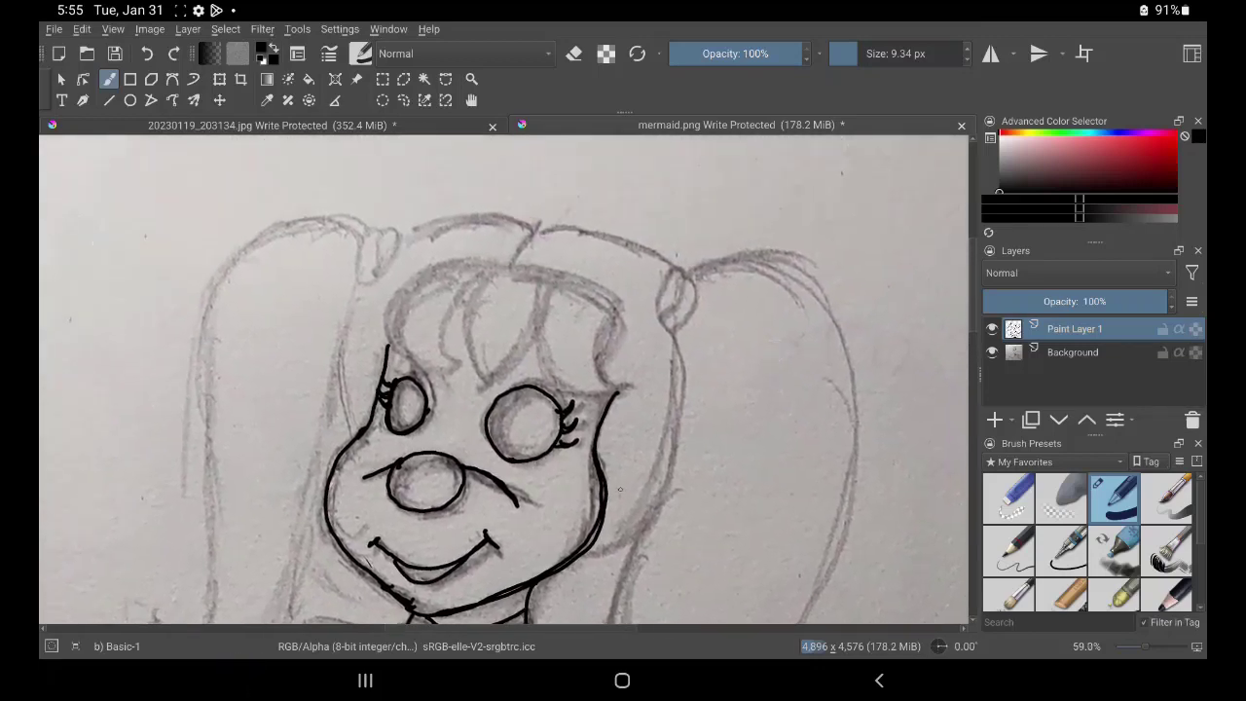
Ink the head's top outline, both hair clips, the right hair edge and left pigtail.
mouse_move(326, 478)
mouse_down()
mouse_move(350, 334)
mouse_move(449, 220)
mouse_move(523, 229)
mouse_move(503, 251)
mouse_move(523, 230)
mouse_move(555, 226)
mouse_move(637, 240)
mouse_move(674, 263)
mouse_up()
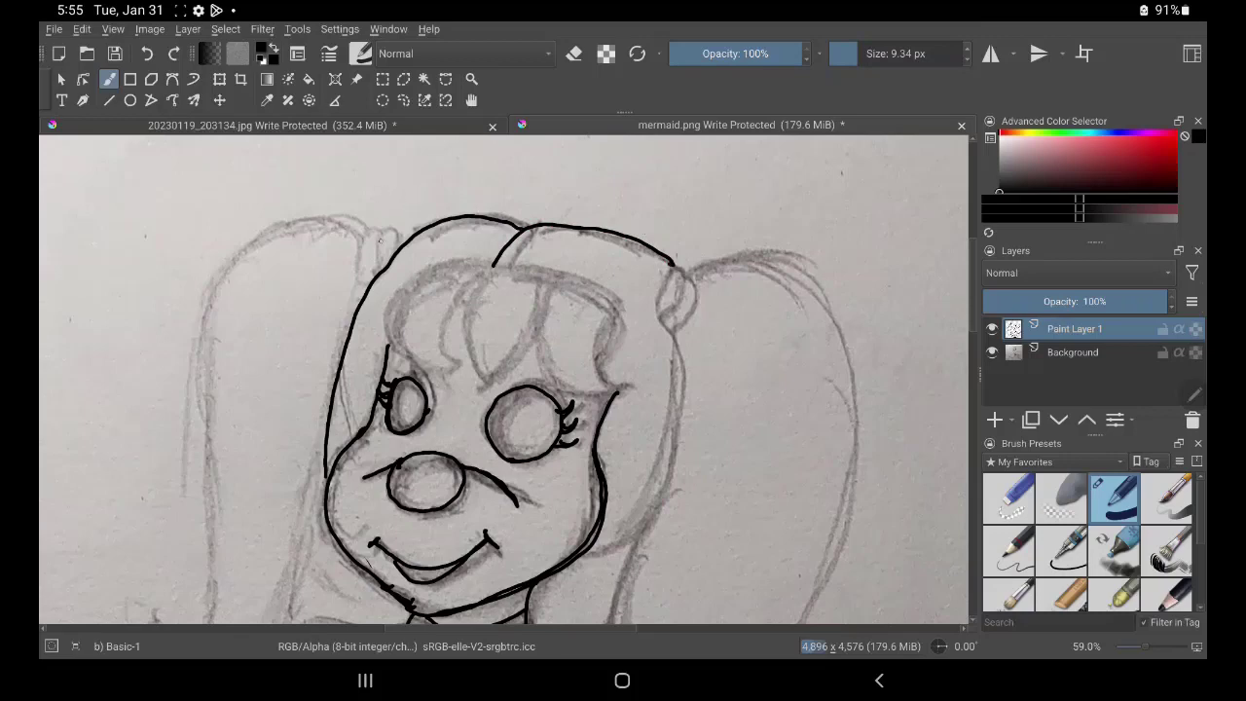
mouse_move(385, 230)
mouse_down()
mouse_move(378, 267)
mouse_move(393, 242)
mouse_move(391, 264)
mouse_move(368, 235)
mouse_move(362, 277)
mouse_move(379, 269)
mouse_up()
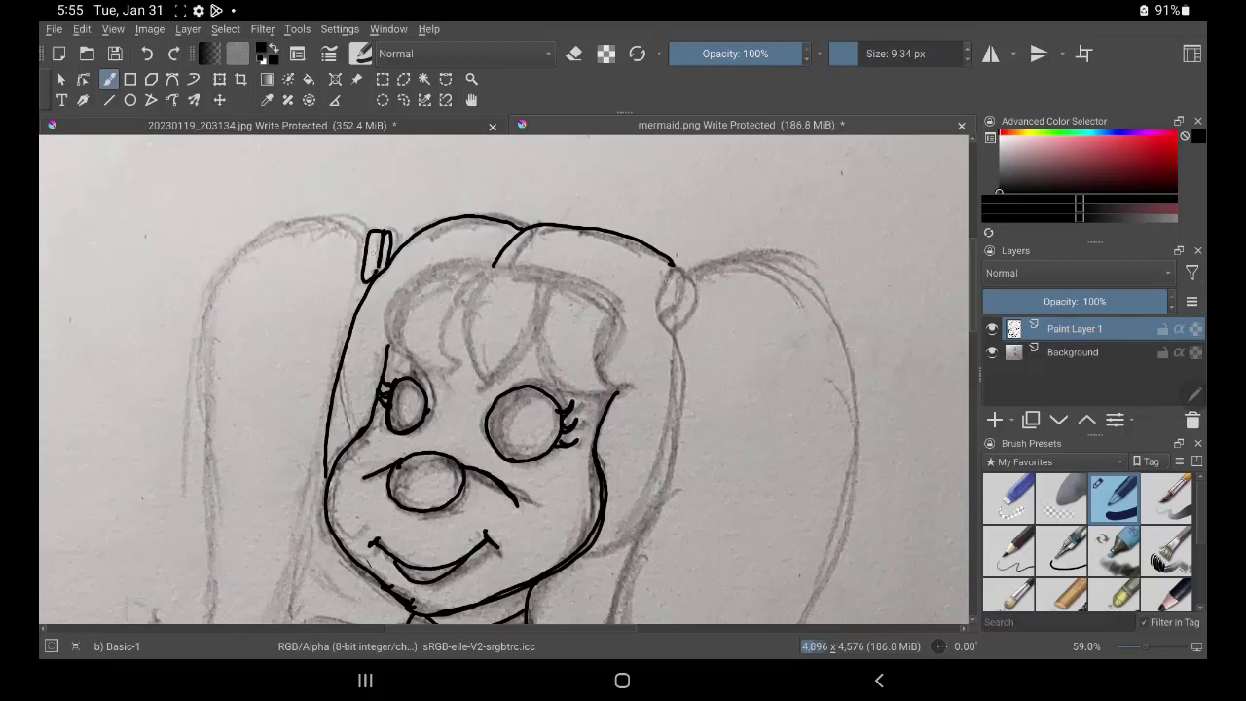
mouse_move(678, 264)
mouse_down()
mouse_move(656, 304)
mouse_move(686, 286)
mouse_move(693, 261)
mouse_move(703, 275)
mouse_move(690, 315)
mouse_move(662, 308)
mouse_move(676, 296)
mouse_up()
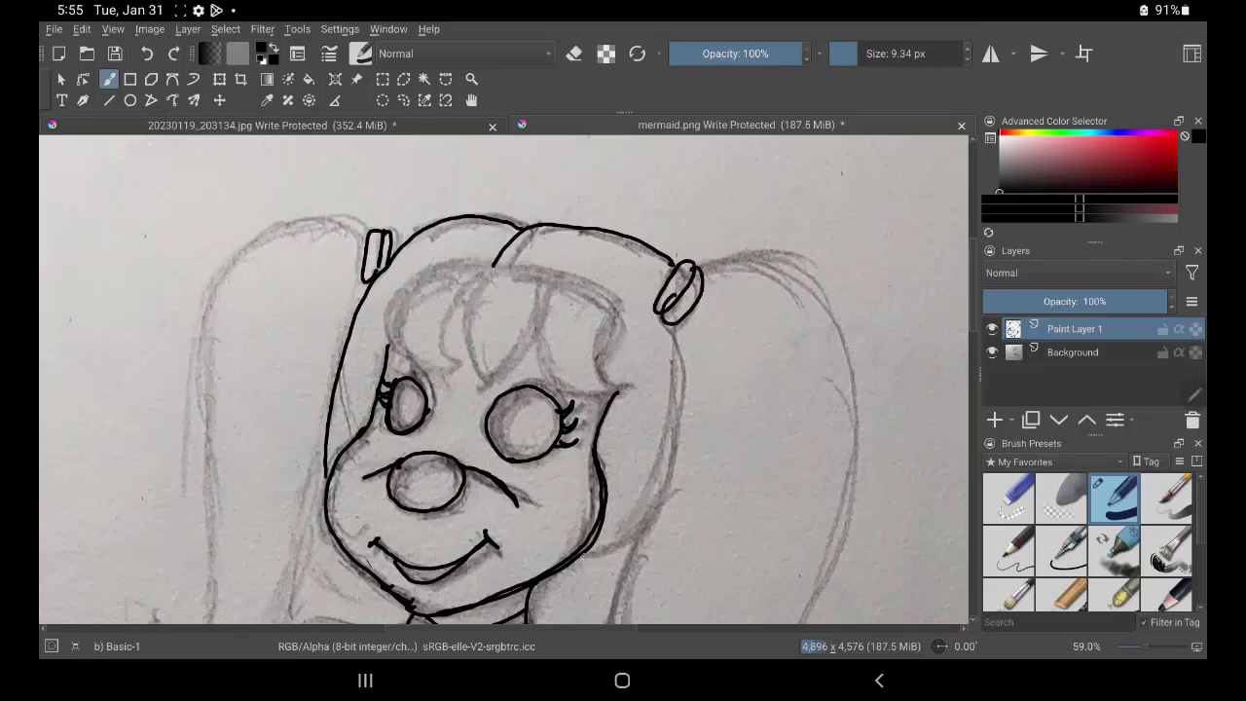
mouse_move(581, 557)
mouse_down()
mouse_move(631, 542)
mouse_move(662, 508)
mouse_move(687, 393)
mouse_move(664, 326)
mouse_up()
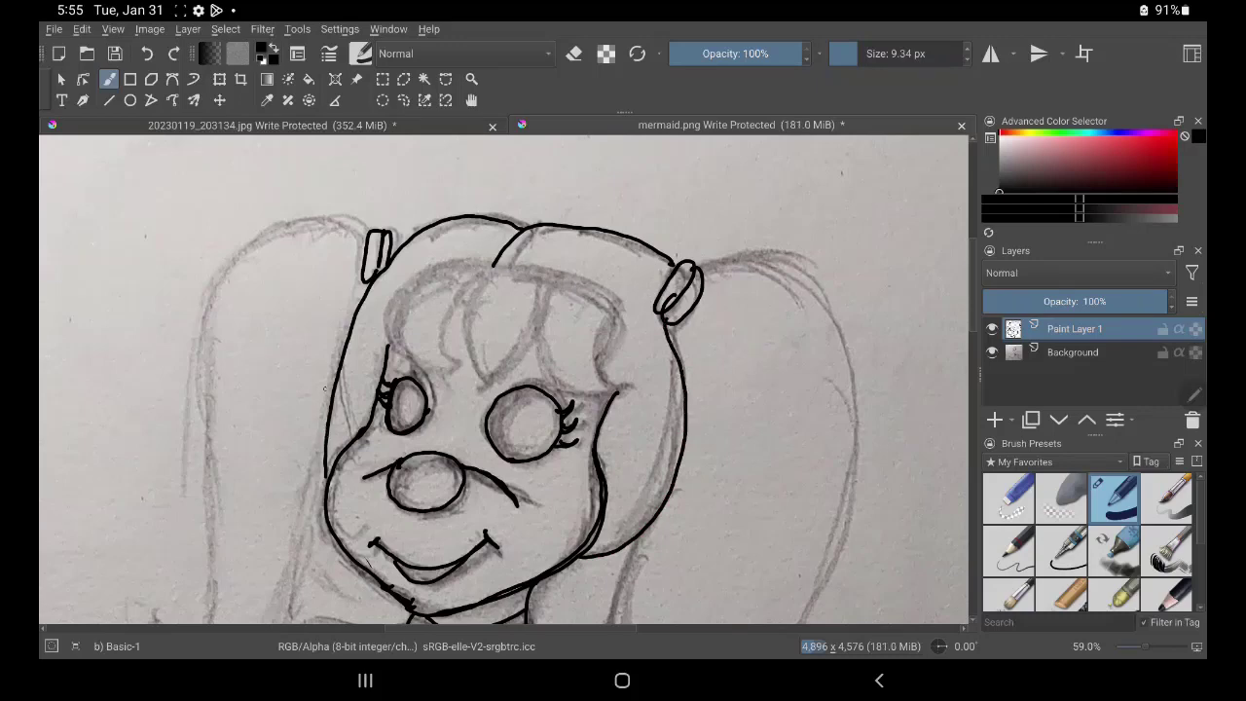
mouse_move(363, 227)
mouse_down()
mouse_move(328, 214)
mouse_move(290, 223)
mouse_move(248, 245)
mouse_move(218, 288)
mouse_move(205, 360)
mouse_move(212, 584)
mouse_up()
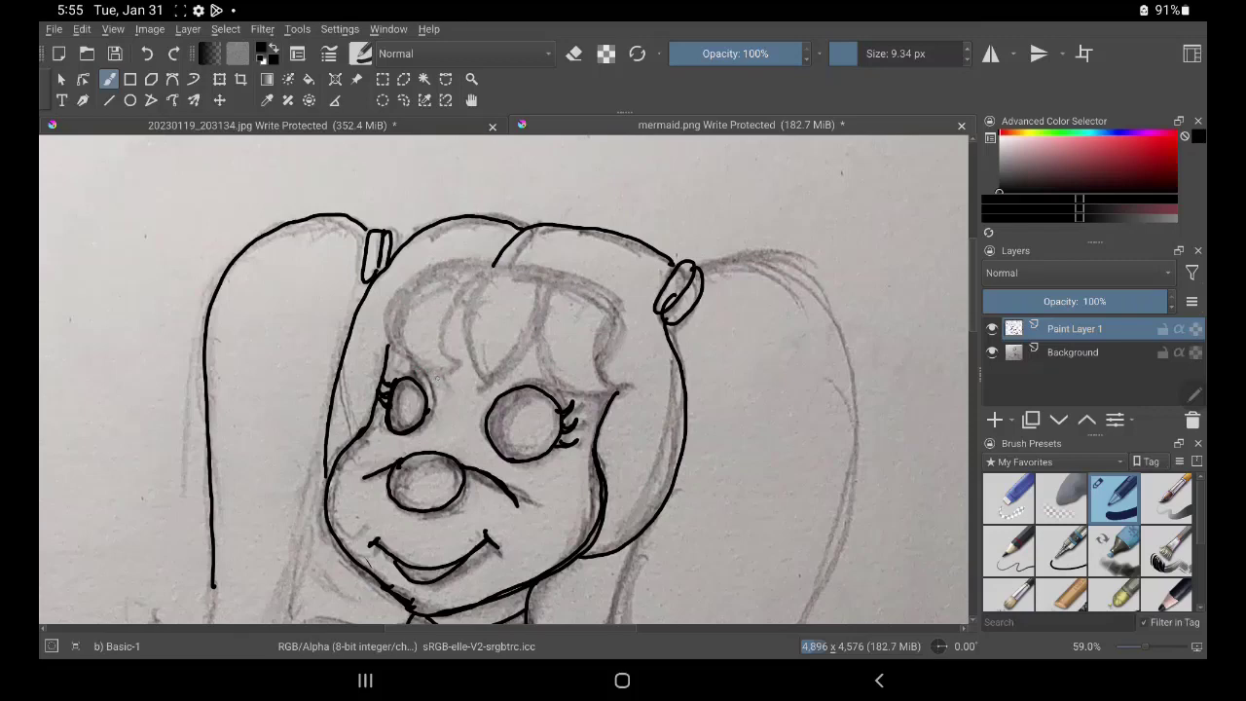
Ink the fringe strands across the forehead and the right pigtail's outer curve.
mouse_move(438, 380)
mouse_down()
mouse_move(392, 351)
mouse_move(380, 319)
mouse_move(413, 280)
mouse_move(450, 260)
mouse_move(557, 269)
mouse_move(621, 304)
mouse_move(625, 409)
mouse_move(563, 370)
mouse_move(555, 318)
mouse_move(582, 282)
mouse_up()
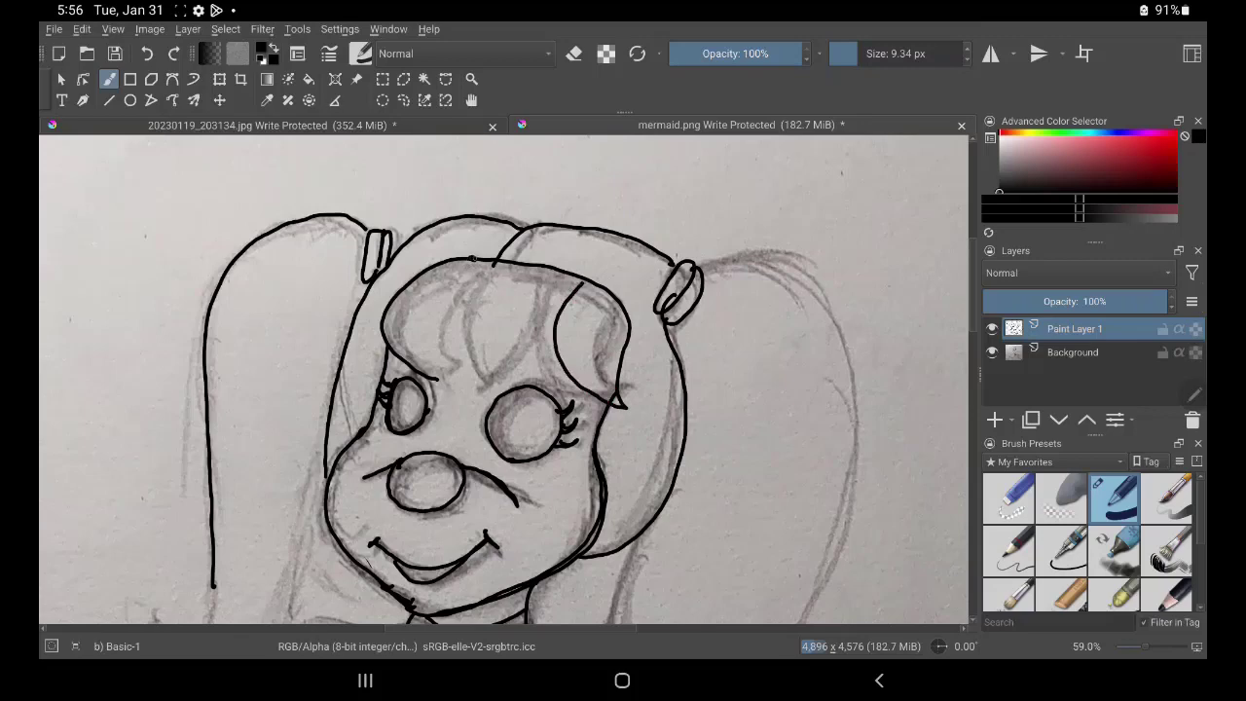
mouse_move(475, 259)
mouse_down()
mouse_move(431, 340)
mouse_move(442, 380)
mouse_up()
mouse_move(477, 259)
mouse_down()
mouse_move(460, 310)
mouse_move(465, 381)
mouse_move(510, 327)
mouse_move(518, 263)
mouse_up()
mouse_move(511, 329)
mouse_down()
mouse_move(528, 381)
mouse_move(576, 280)
mouse_move(553, 341)
mouse_up()
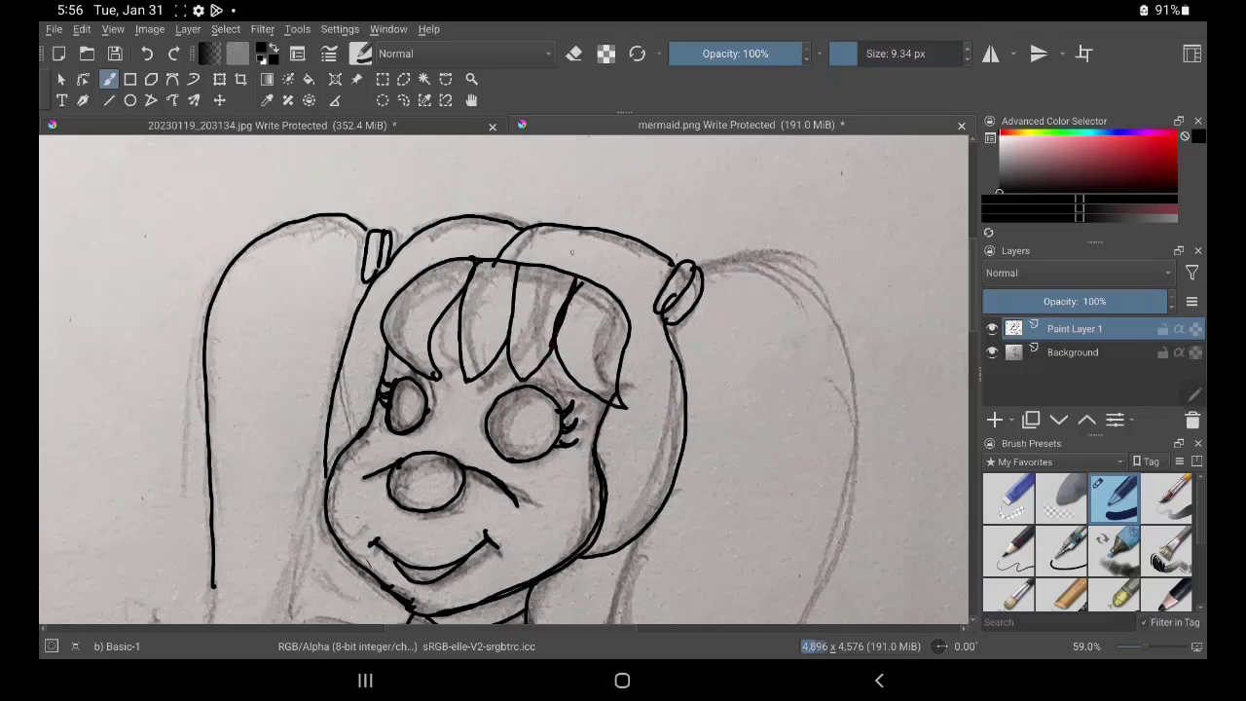
mouse_move(701, 267)
mouse_down()
mouse_move(773, 243)
mouse_move(823, 277)
mouse_move(845, 319)
mouse_move(861, 422)
mouse_move(834, 539)
mouse_up()
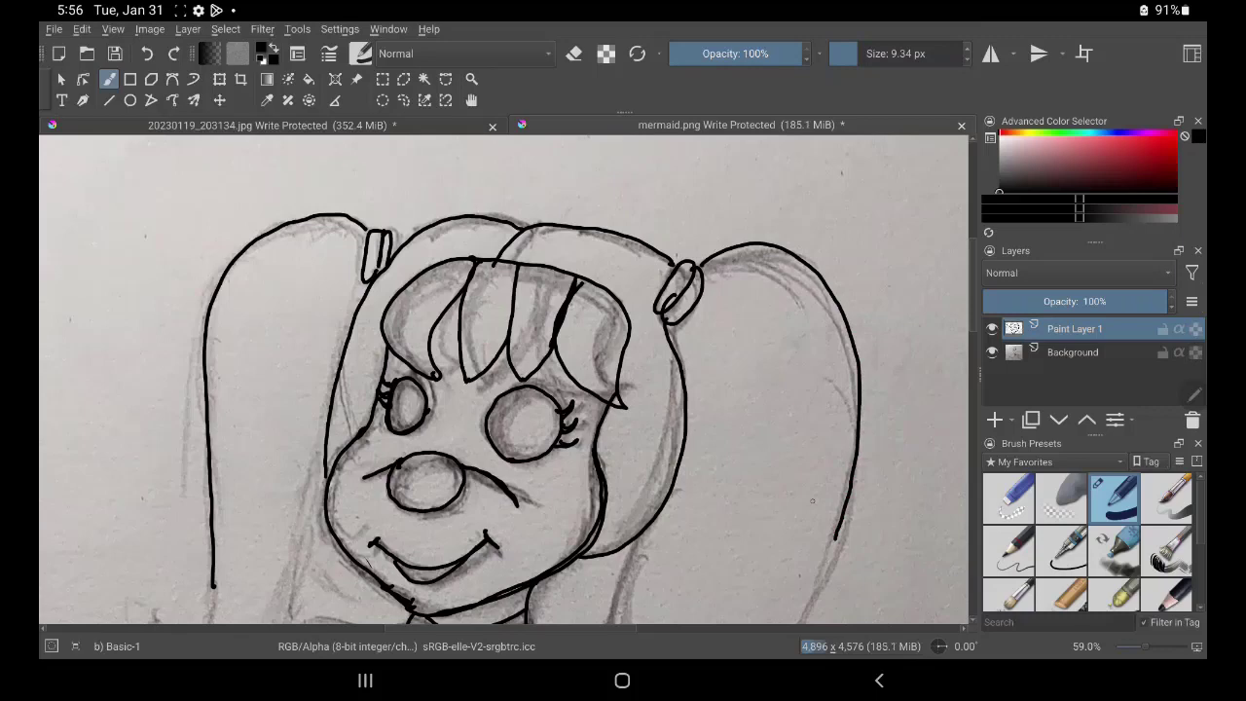
Ink the pigtail ends, hair behind the right cheek and collar lines, then pan down.
scroll(813, 501, down, 5)
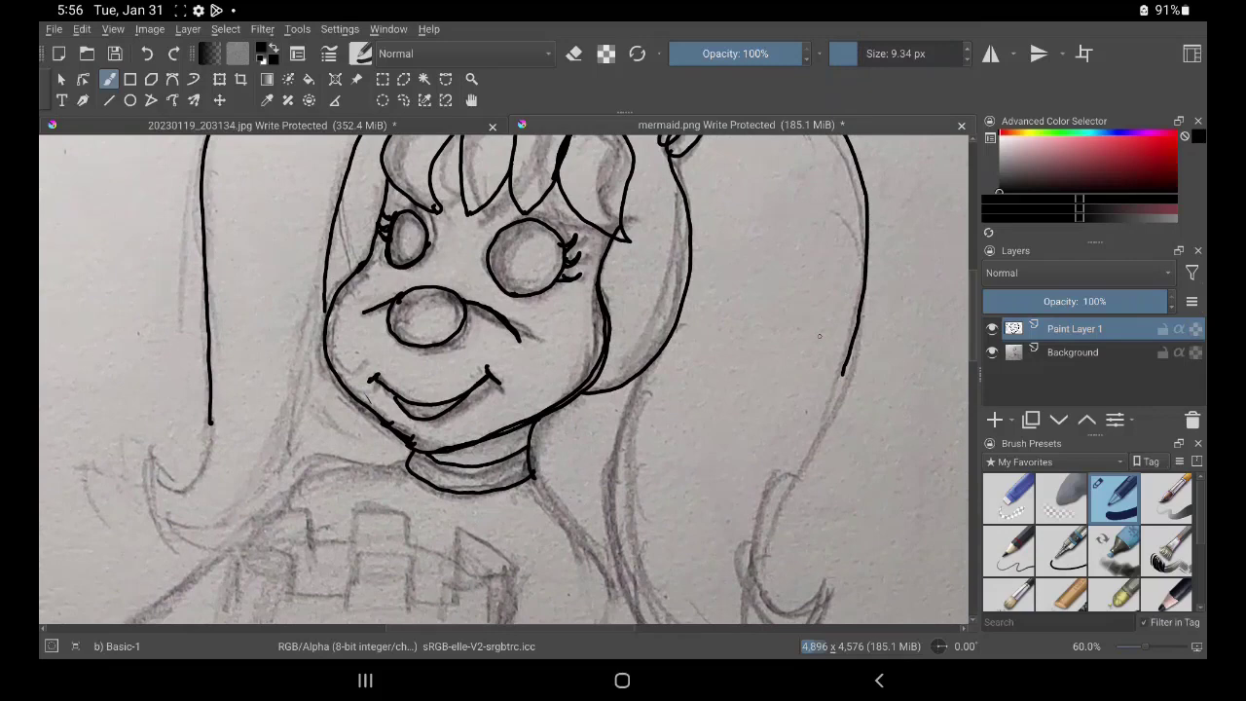
mouse_move(208, 423)
mouse_down()
mouse_move(173, 514)
mouse_move(224, 527)
mouse_move(278, 485)
mouse_move(322, 350)
mouse_up()
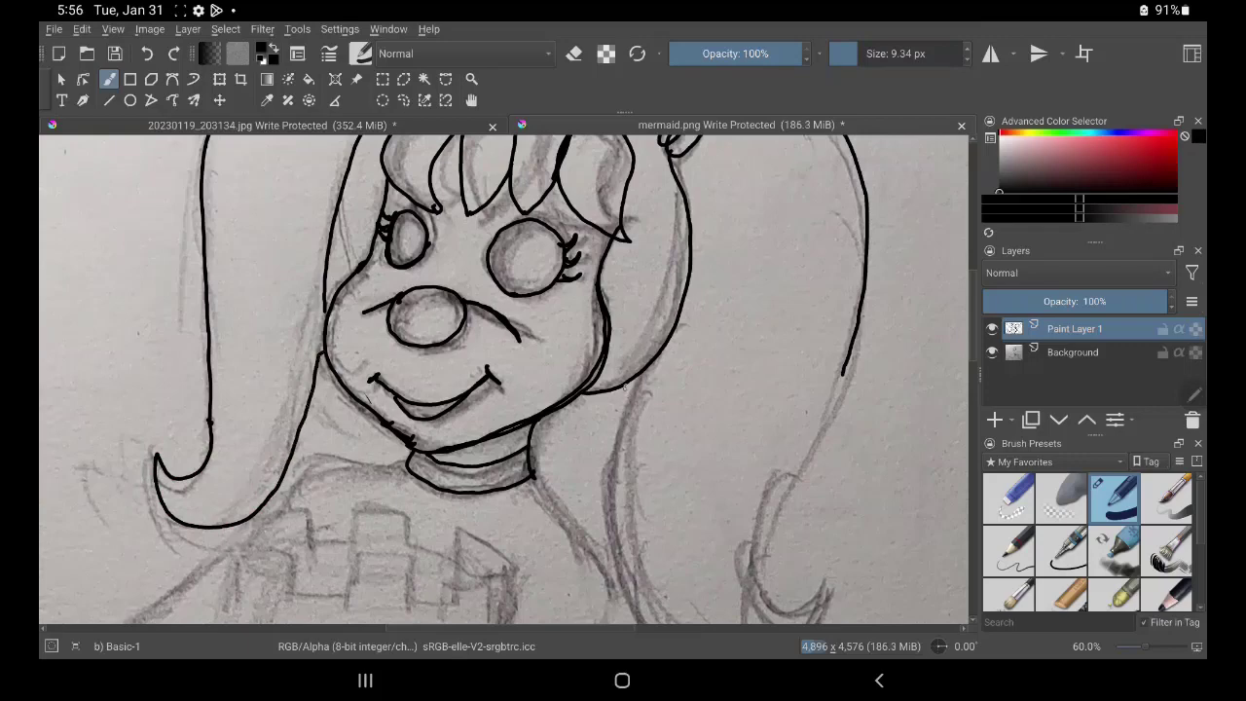
mouse_move(624, 387)
mouse_down()
mouse_move(605, 536)
mouse_move(648, 621)
mouse_up()
mouse_move(787, 607)
mouse_down()
mouse_move(765, 589)
mouse_move(774, 521)
mouse_move(853, 358)
mouse_up()
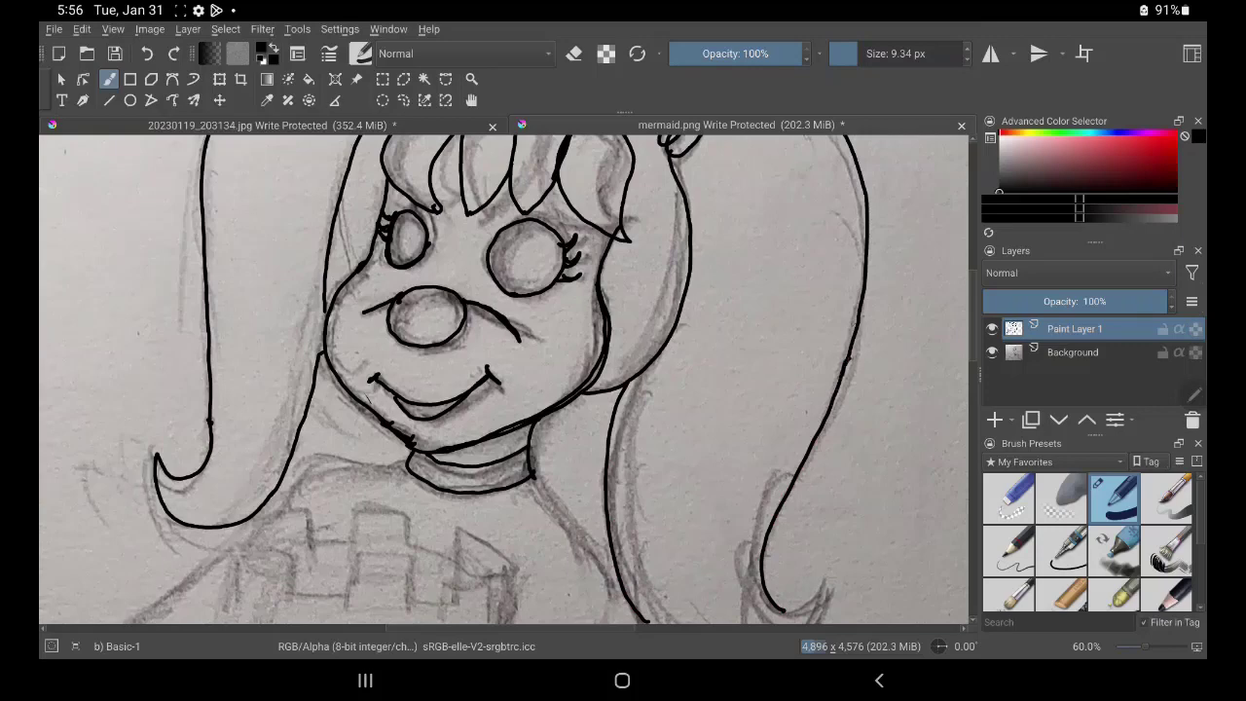
drag(538, 477, 610, 577)
mouse_move(405, 460)
mouse_down()
mouse_move(318, 473)
mouse_move(276, 516)
mouse_up()
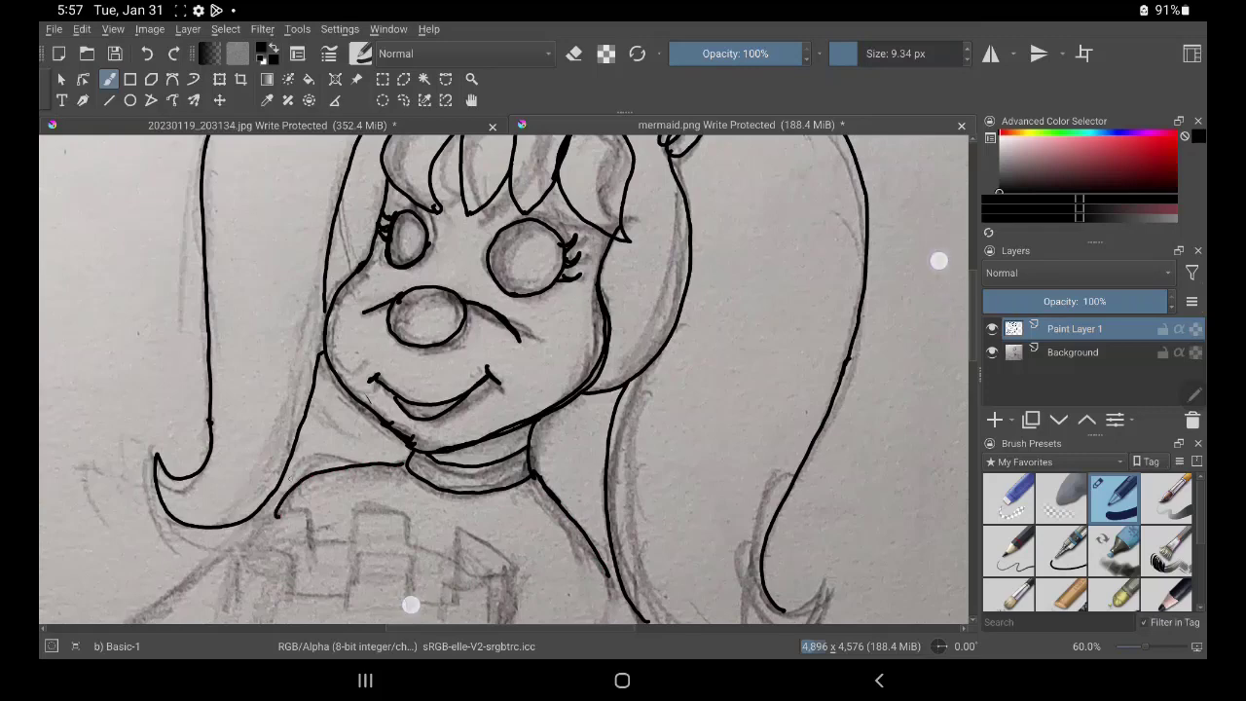
drag(412, 598, 326, 375)
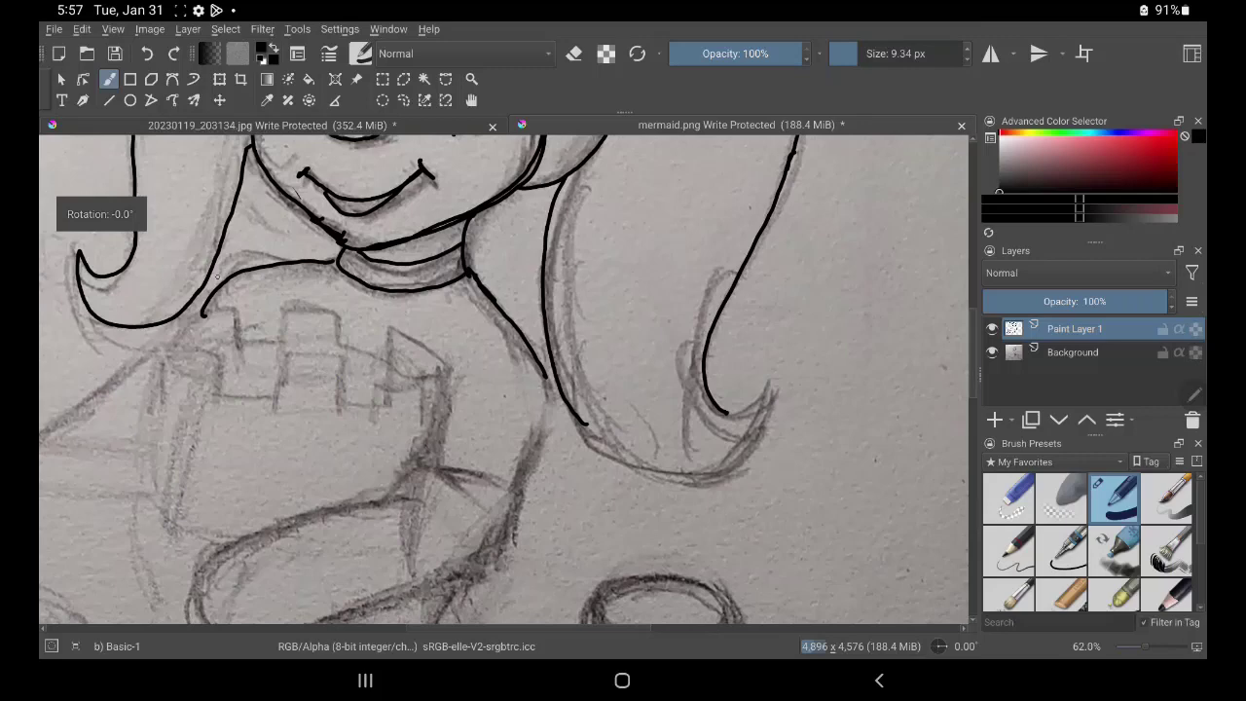
Ink the right hair curl, both arm lines and the left body line, redoing one stroke.
mouse_move(583, 424)
mouse_down()
mouse_move(618, 457)
mouse_move(694, 477)
mouse_move(739, 460)
mouse_move(773, 392)
mouse_move(729, 415)
mouse_up()
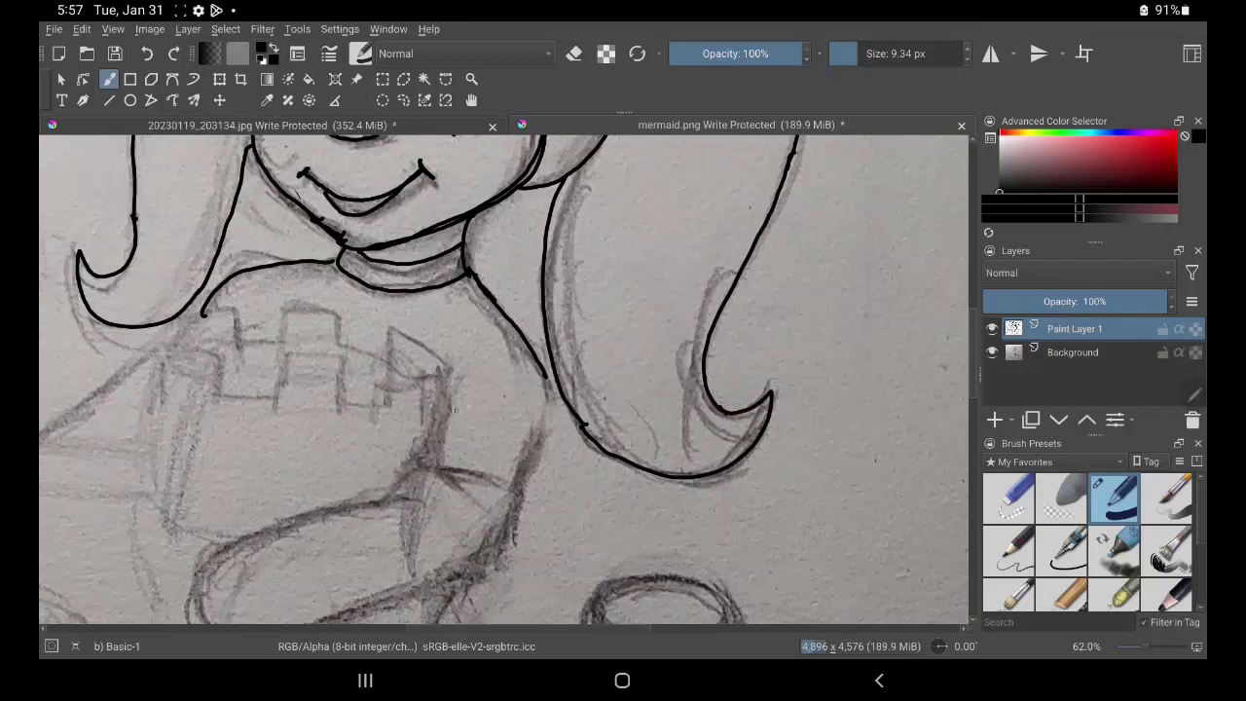
mouse_move(423, 460)
mouse_down()
mouse_move(529, 487)
mouse_move(539, 365)
mouse_up()
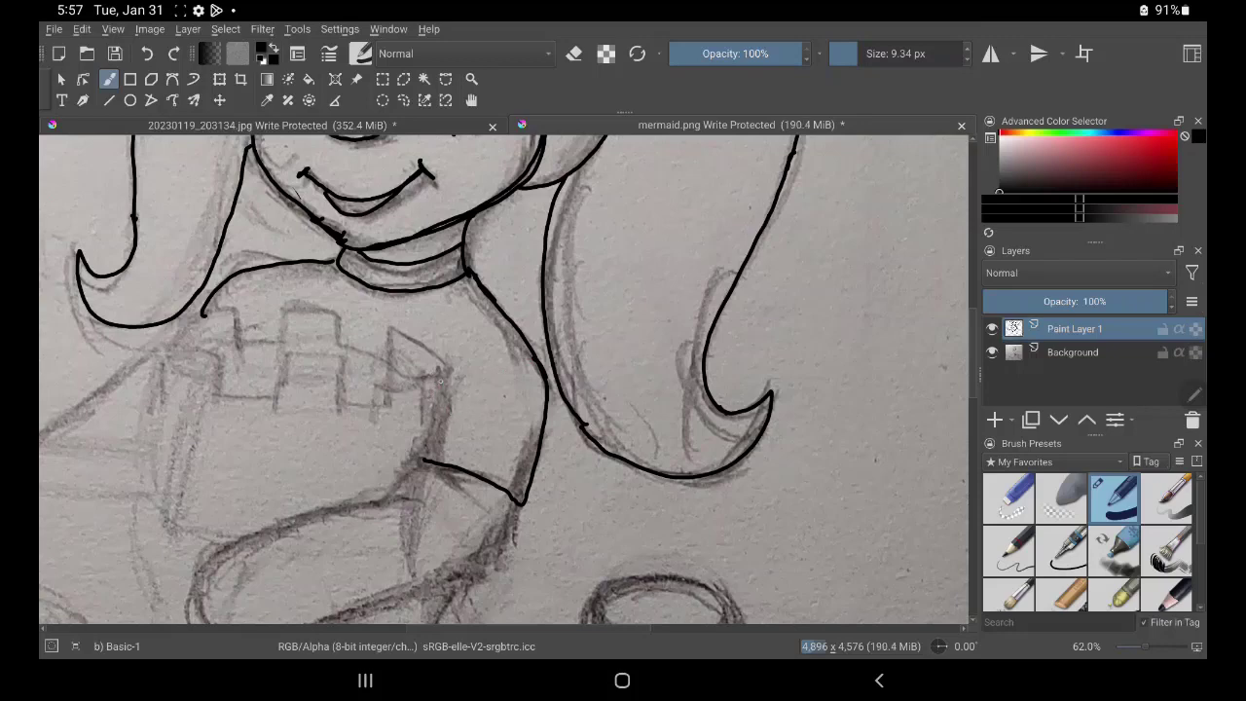
drag(440, 380, 429, 459)
mouse_move(388, 497)
mouse_down()
mouse_move(440, 435)
mouse_move(441, 354)
mouse_up()
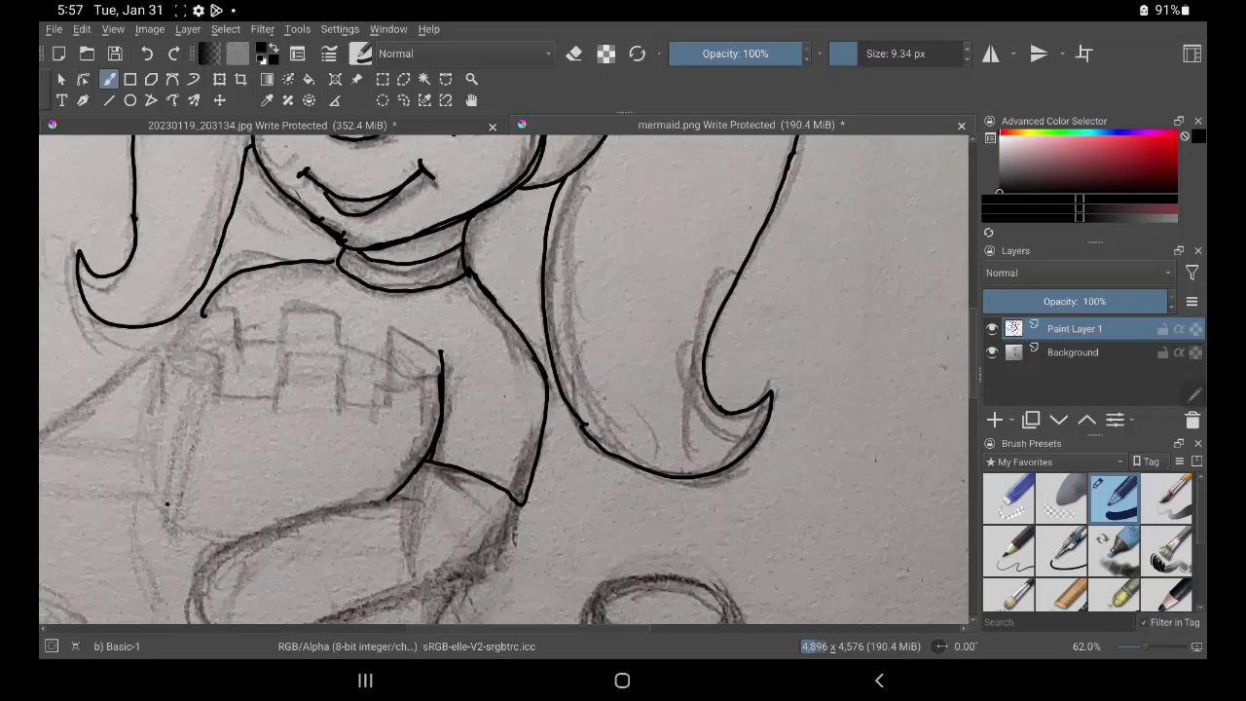
drag(168, 503, 220, 356)
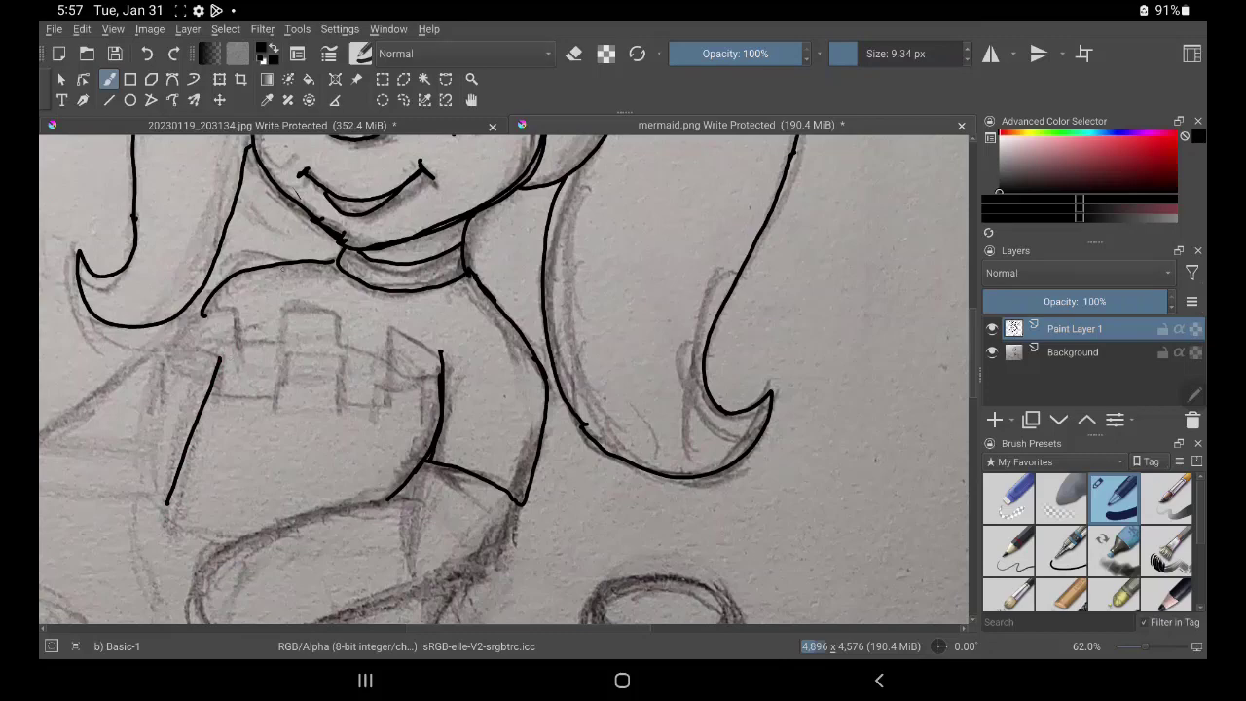
click(147, 54)
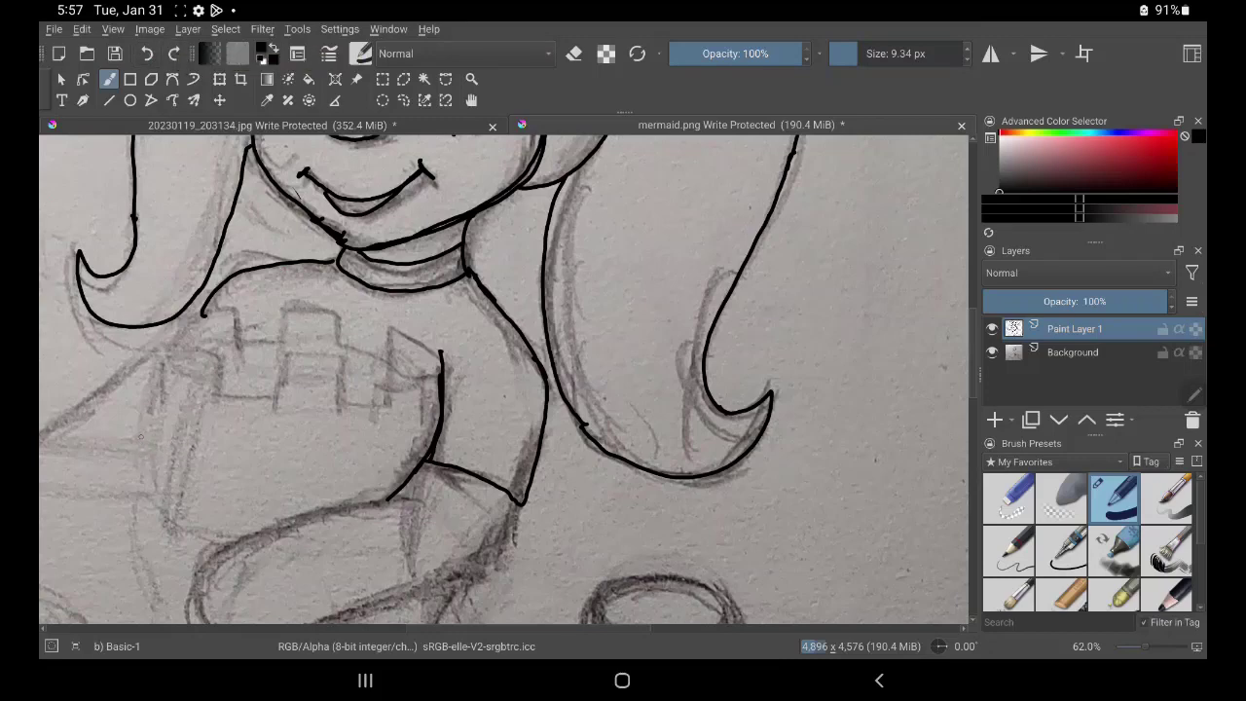
mouse_move(140, 437)
mouse_down()
mouse_move(149, 501)
mouse_move(134, 456)
mouse_move(170, 351)
mouse_up()
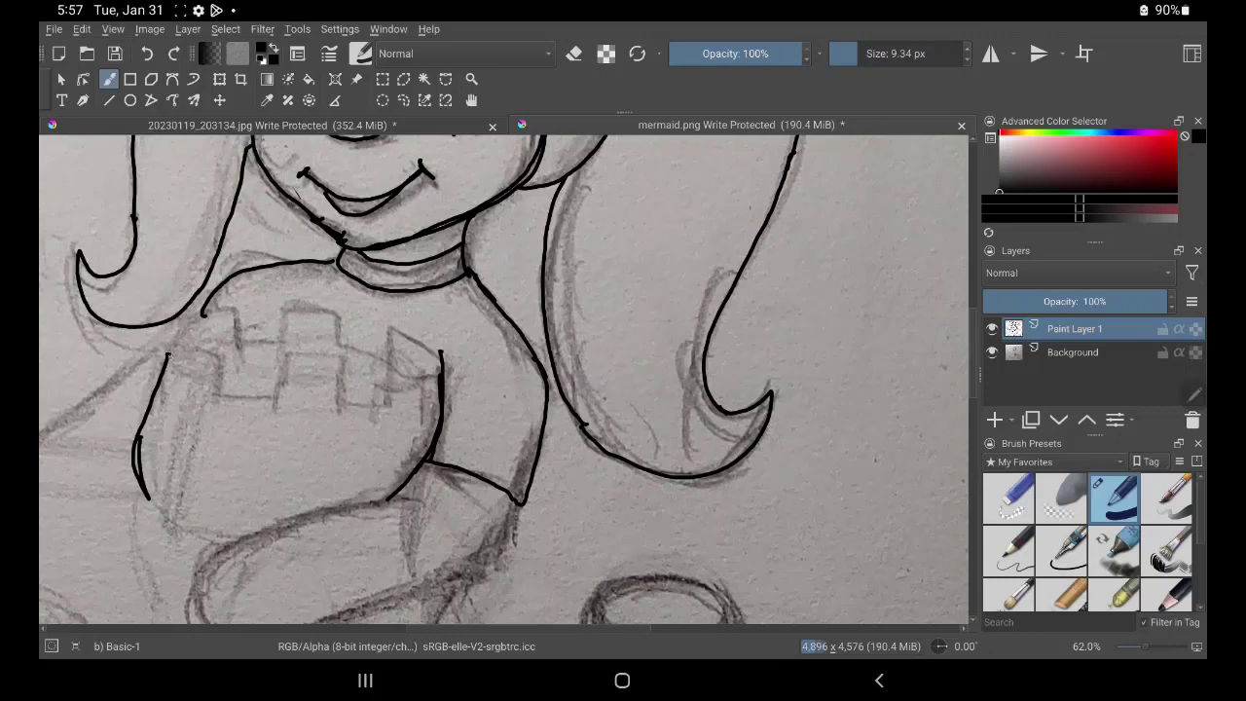
Ink the sandcastle cup's left side, rim and first battlement outlines.
mouse_move(169, 352)
mouse_down()
mouse_move(173, 343)
mouse_move(207, 362)
mouse_up()
mouse_move(216, 363)
mouse_down()
mouse_move(208, 398)
mouse_move(233, 413)
mouse_move(272, 409)
mouse_up()
mouse_move(281, 367)
mouse_down()
mouse_move(276, 395)
mouse_move(304, 367)
mouse_move(341, 367)
mouse_move(339, 414)
mouse_move(357, 415)
mouse_move(380, 411)
mouse_move(383, 372)
mouse_move(440, 368)
mouse_up()
mouse_move(172, 345)
mouse_down()
mouse_move(209, 309)
mouse_move(232, 308)
mouse_move(235, 346)
mouse_move(275, 339)
mouse_up()
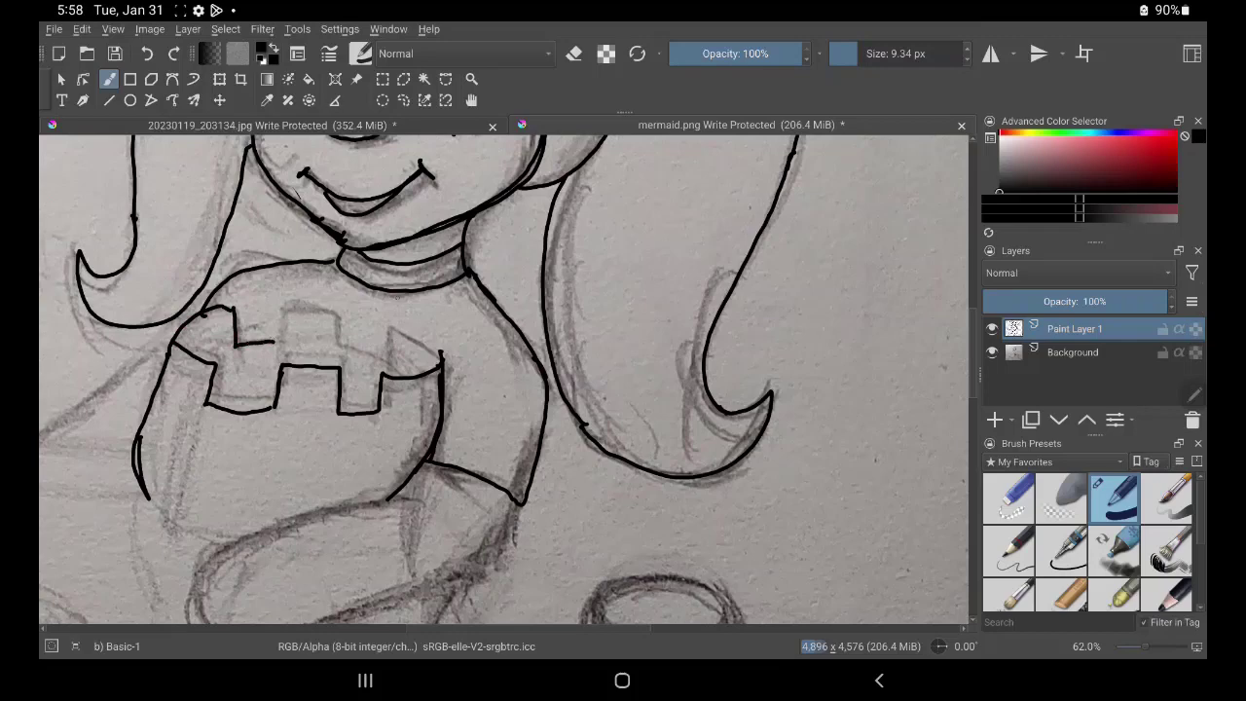
drag(393, 322, 441, 358)
mouse_move(392, 322)
mouse_down()
mouse_move(388, 358)
mouse_move(348, 345)
mouse_up()
mouse_move(341, 339)
mouse_down()
mouse_move(340, 316)
mouse_move(296, 309)
mouse_move(278, 346)
mouse_up()
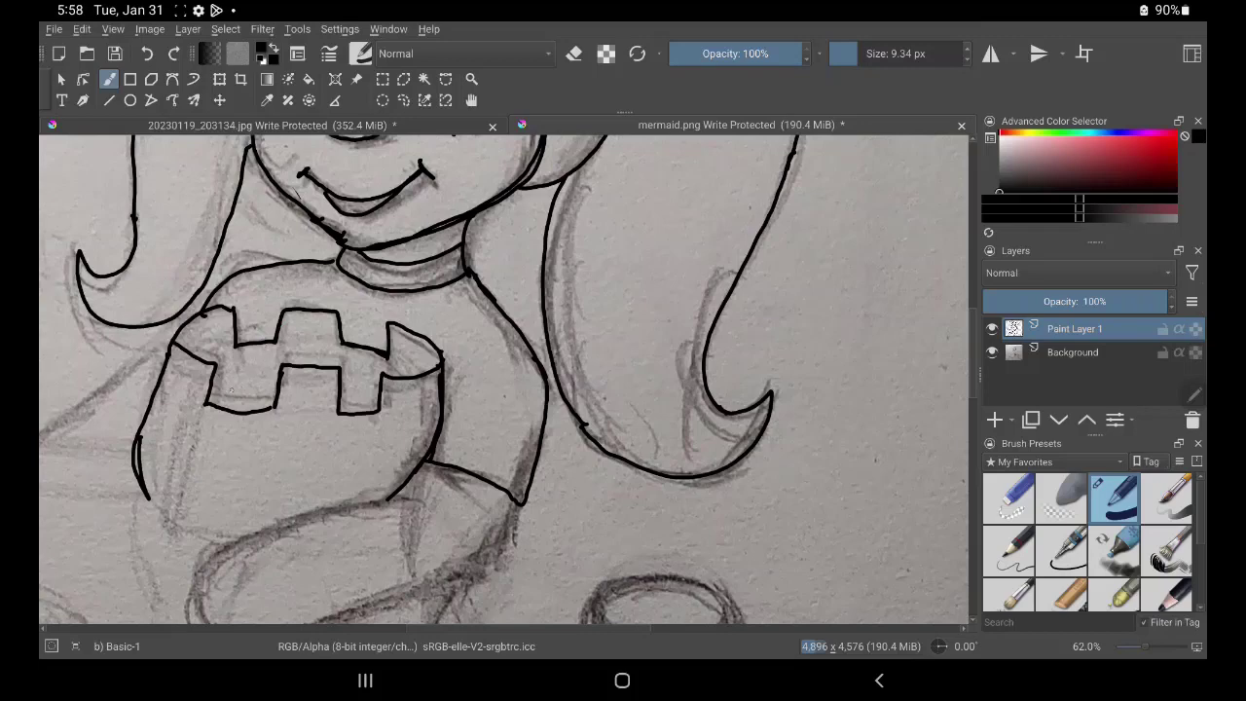
drag(206, 387, 378, 392)
Finish the battlement tops and the cup's right side, then draw the tail curve.
drag(237, 326, 386, 336)
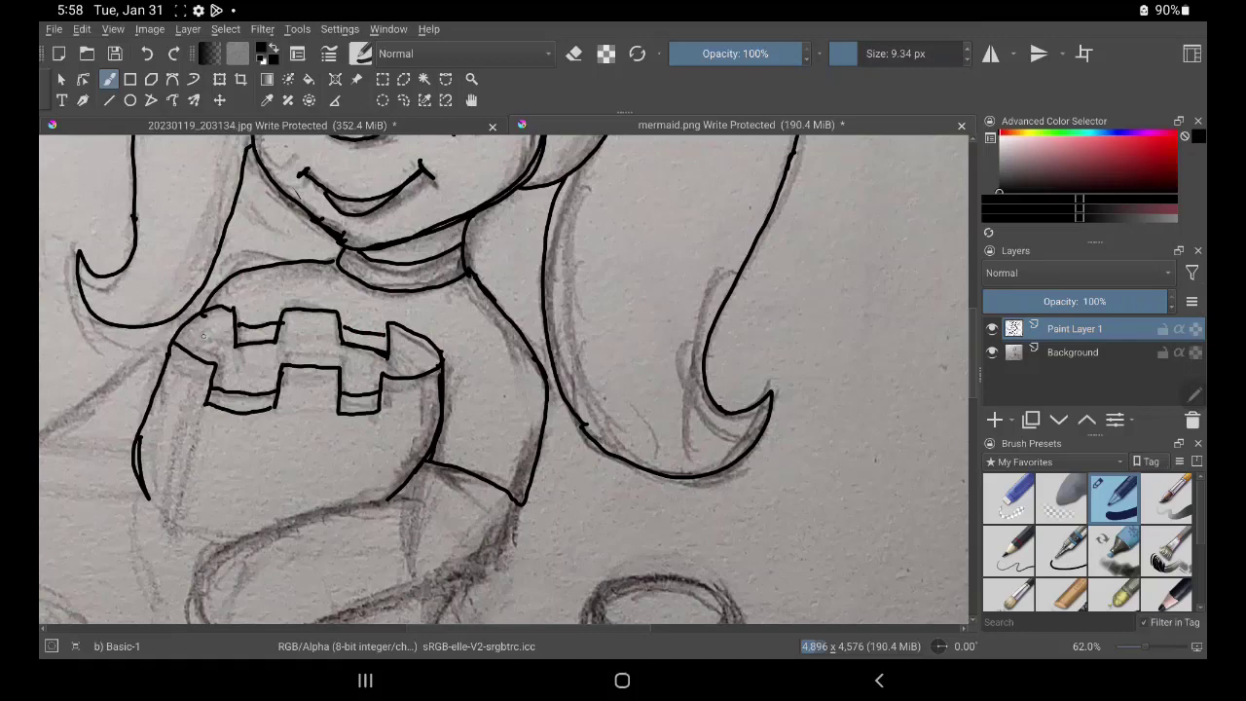
mouse_move(189, 351)
mouse_down()
mouse_move(172, 341)
mouse_move(193, 324)
mouse_move(218, 366)
mouse_move(208, 331)
mouse_move(241, 320)
mouse_up()
mouse_move(280, 323)
mouse_down()
mouse_move(337, 320)
mouse_move(417, 359)
mouse_up()
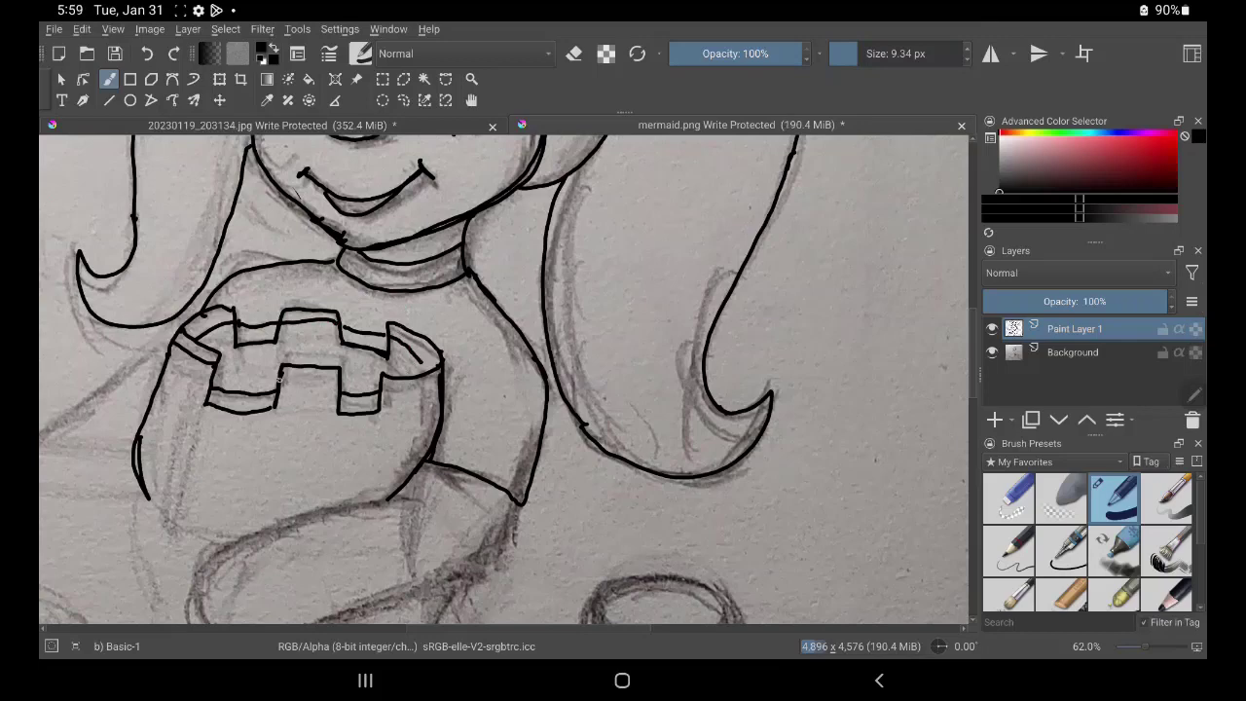
drag(280, 378, 341, 379)
mouse_move(383, 390)
mouse_down()
mouse_move(436, 380)
mouse_move(441, 361)
mouse_move(419, 361)
mouse_move(425, 370)
mouse_up()
mouse_move(196, 591)
mouse_down()
mouse_move(215, 558)
mouse_move(255, 532)
mouse_move(407, 494)
mouse_up()
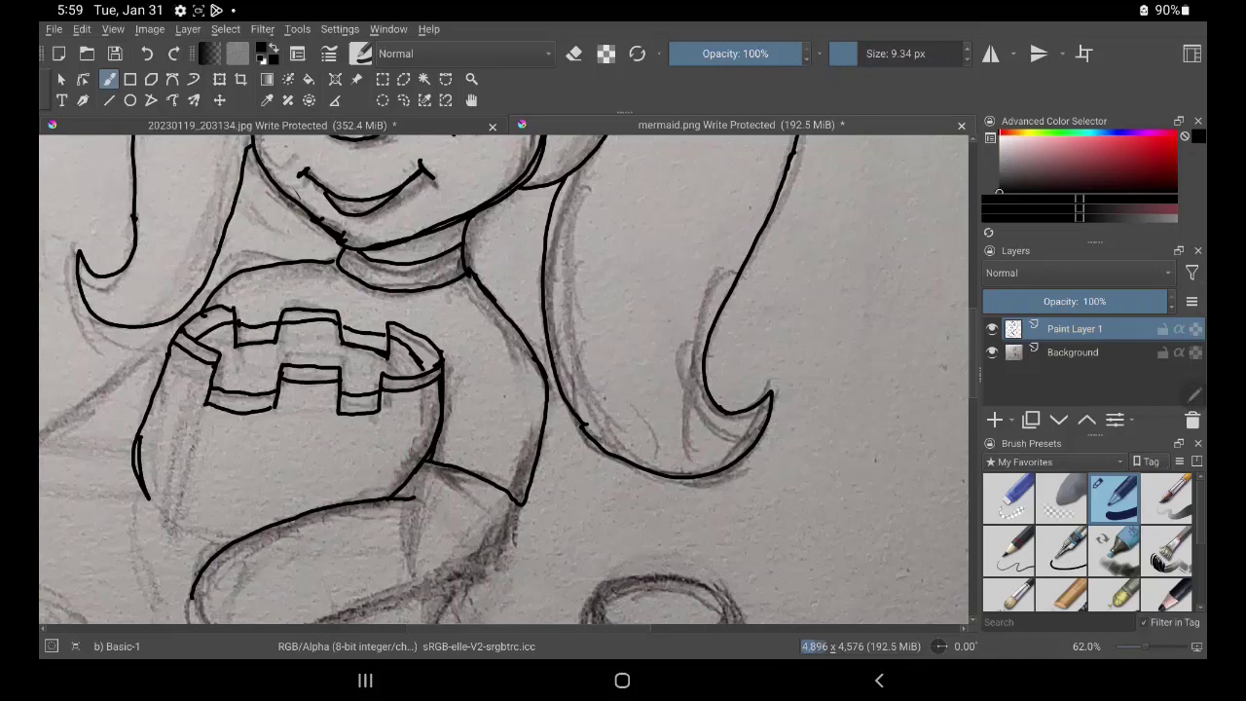
mouse_move(346, 610)
mouse_down()
mouse_move(395, 474)
mouse_move(444, 420)
mouse_up()
mouse_move(277, 553)
mouse_down()
mouse_move(454, 609)
mouse_move(496, 604)
mouse_up()
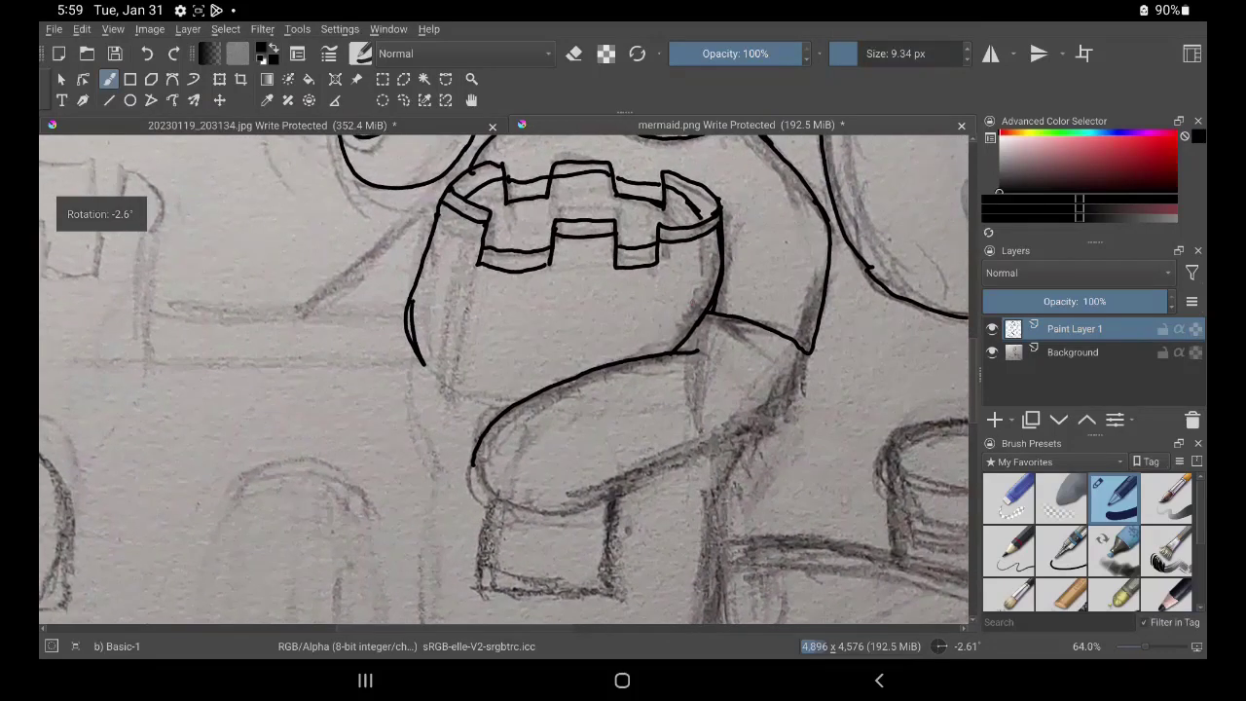
Ink a long hair line, the tail's underside and the block beneath it.
drag(306, 304, 450, 186)
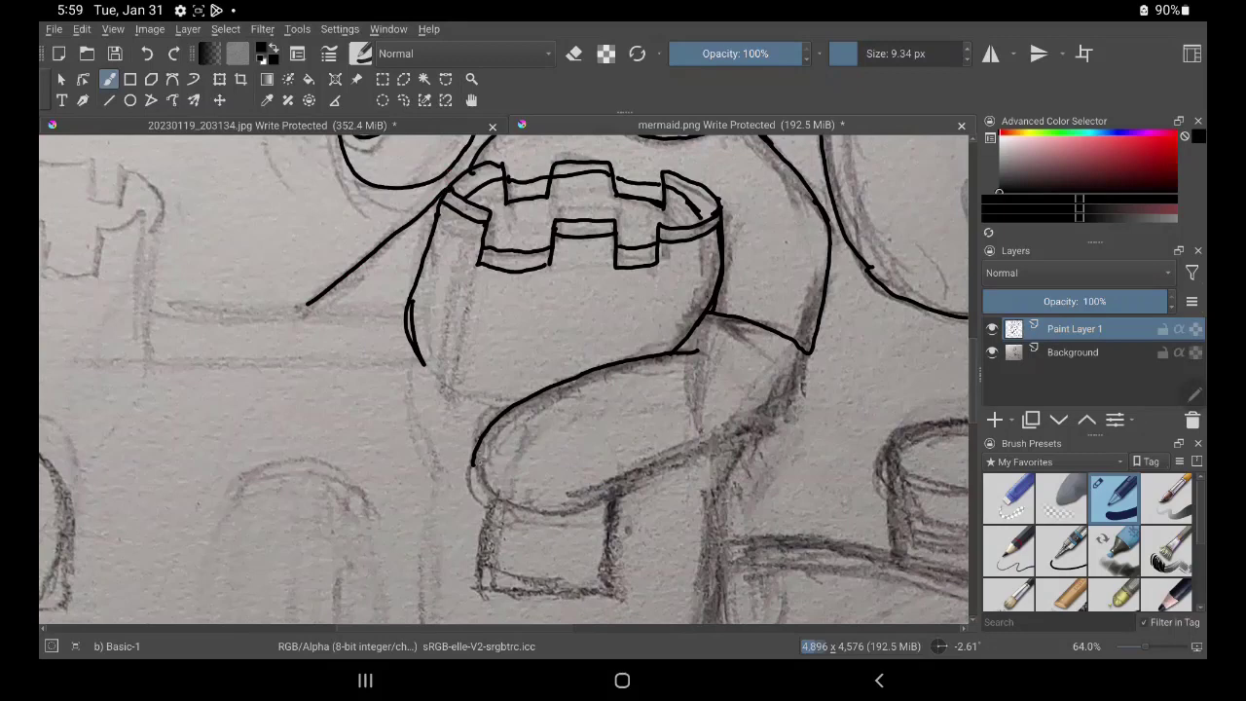
mouse_move(477, 443)
mouse_down()
mouse_move(471, 477)
mouse_move(485, 504)
mouse_move(530, 508)
mouse_move(730, 435)
mouse_move(787, 379)
mouse_move(799, 346)
mouse_move(767, 403)
mouse_up()
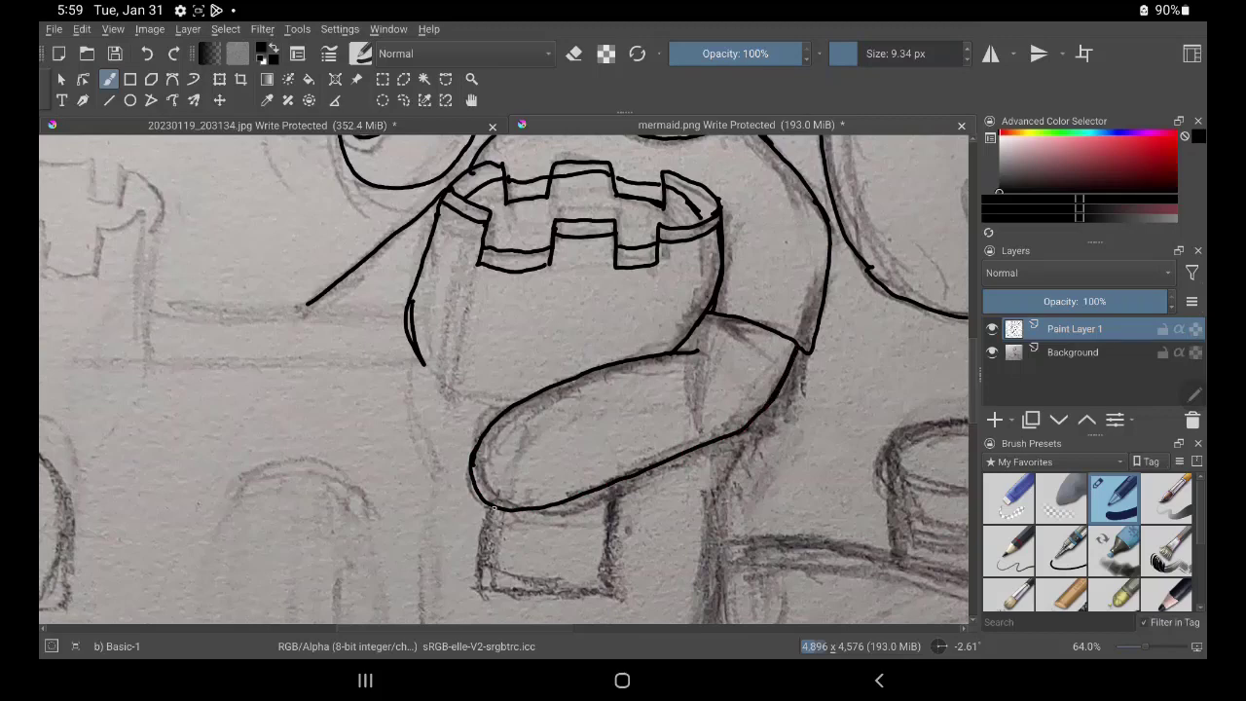
mouse_move(494, 509)
mouse_down()
mouse_move(485, 588)
mouse_move(605, 591)
mouse_move(612, 479)
mouse_up()
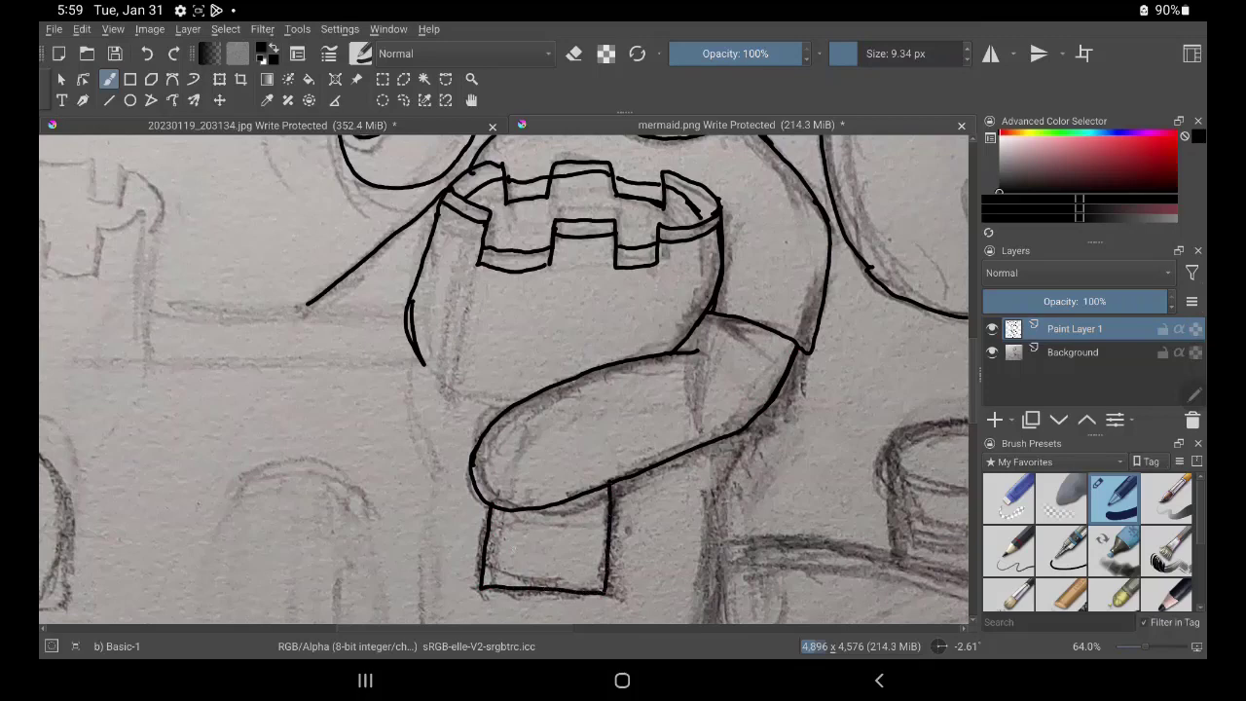
mouse_move(487, 563)
mouse_down()
mouse_move(577, 561)
mouse_move(590, 494)
mouse_up()
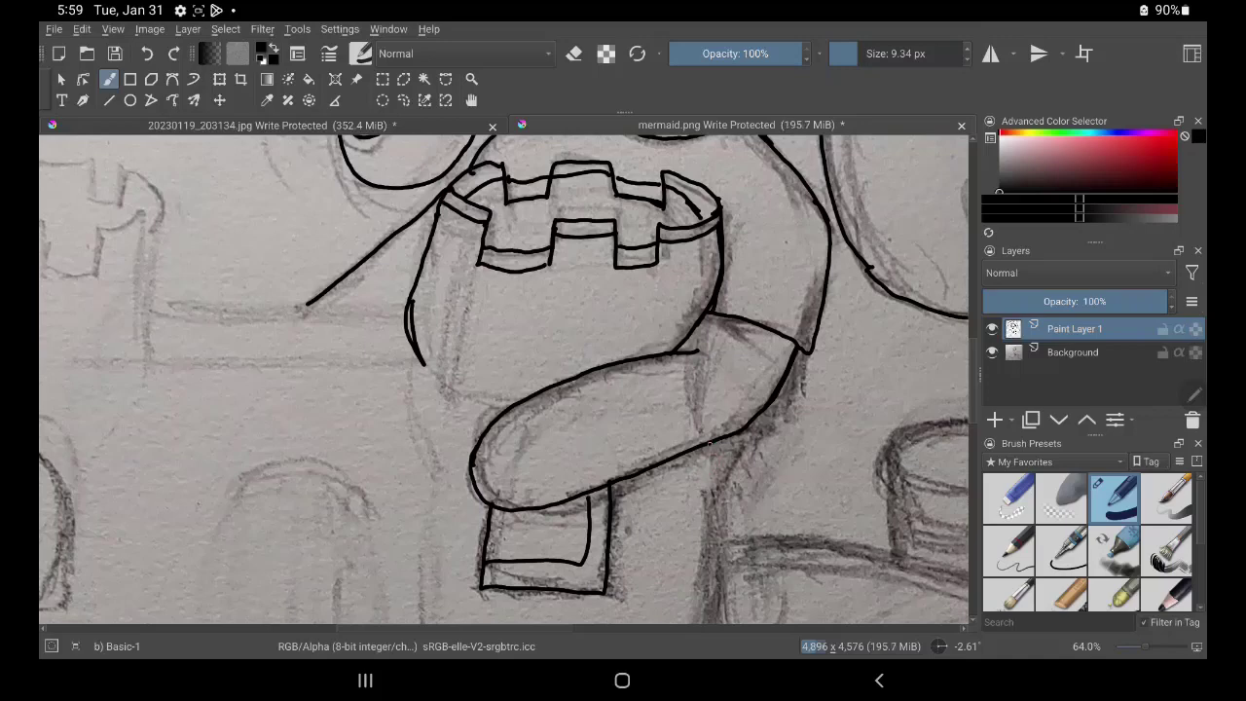
drag(708, 443, 713, 615)
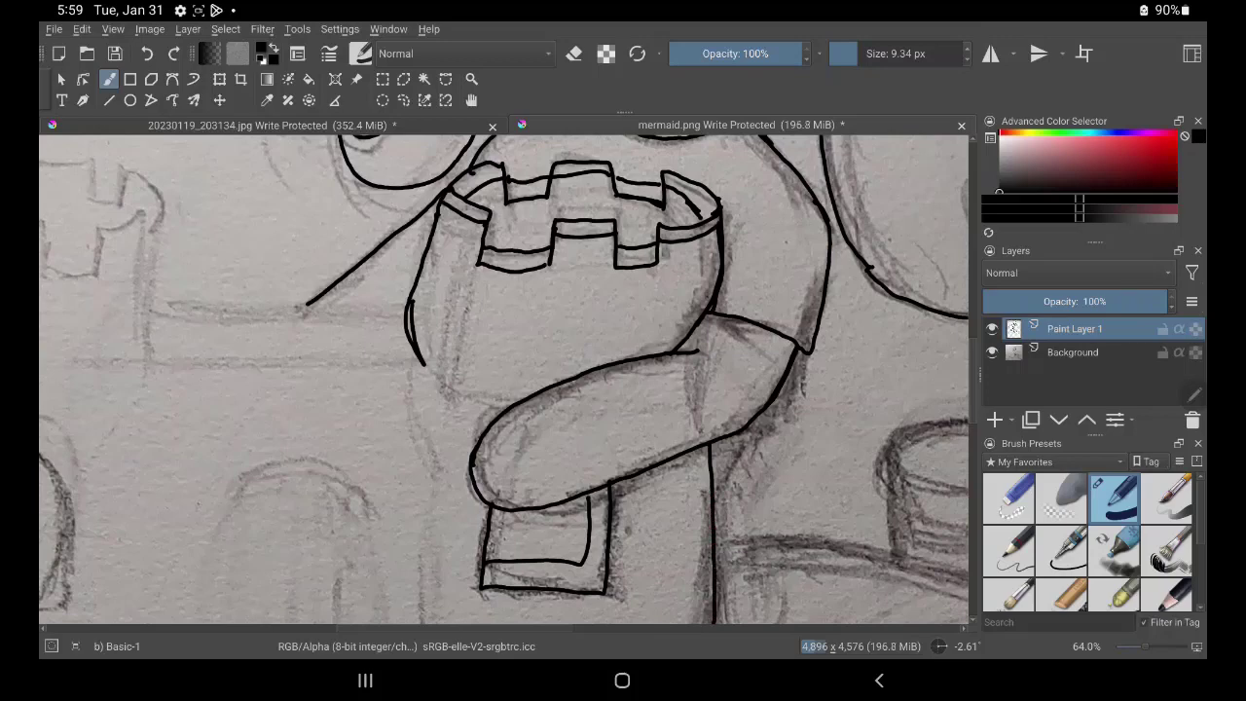
drag(283, 611, 643, 641)
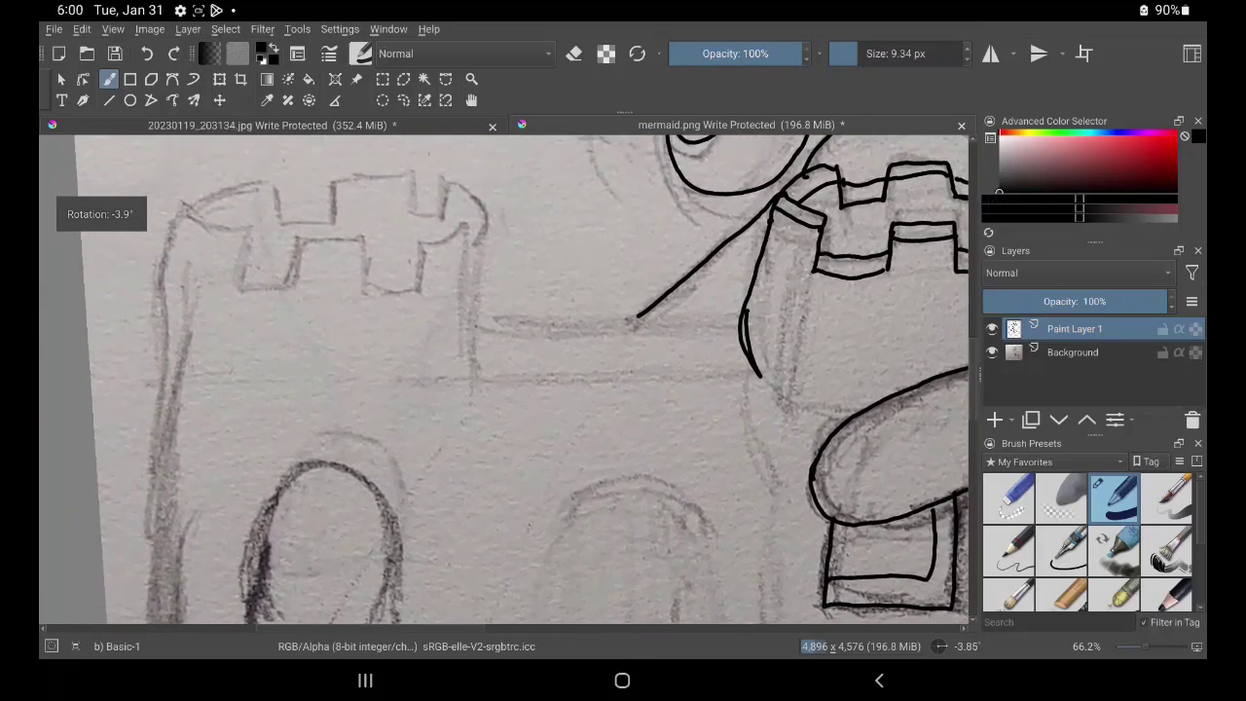
Ink the connecting wall's top, bottom and left edges, thickening and extending the left edge upward.
drag(479, 322, 744, 313)
drag(479, 388, 760, 376)
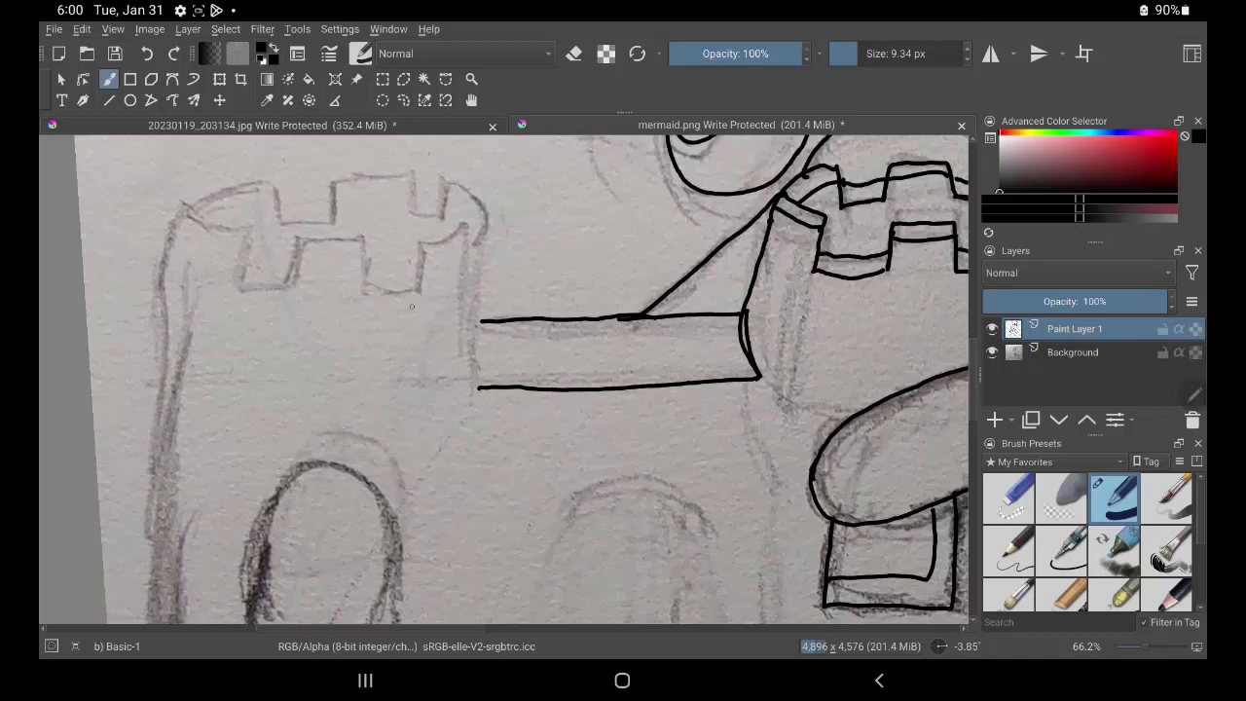
drag(486, 246, 474, 384)
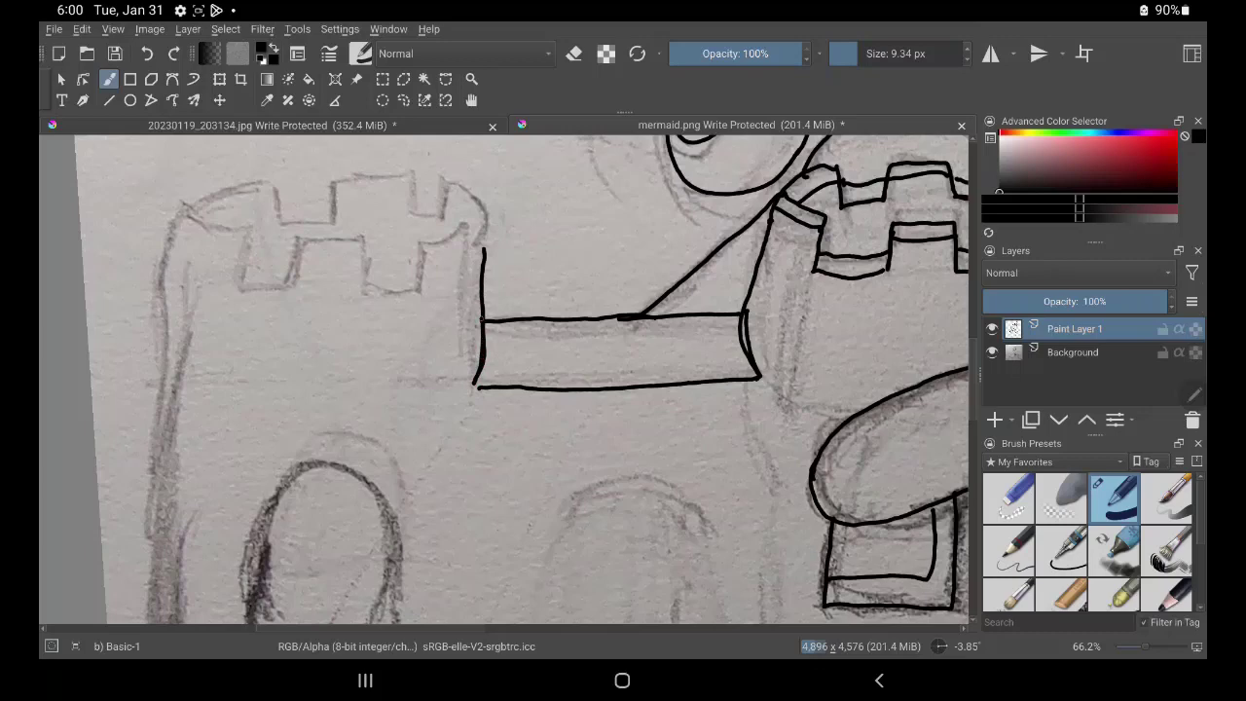
mouse_move(486, 314)
mouse_down()
mouse_move(471, 386)
mouse_move(484, 347)
mouse_up()
drag(481, 283, 477, 238)
Ink the tower's battlements: merlon tops, sides and the bases of the notches.
mouse_move(421, 249)
mouse_down()
mouse_move(474, 237)
mouse_move(411, 288)
mouse_move(375, 291)
mouse_move(366, 255)
mouse_up()
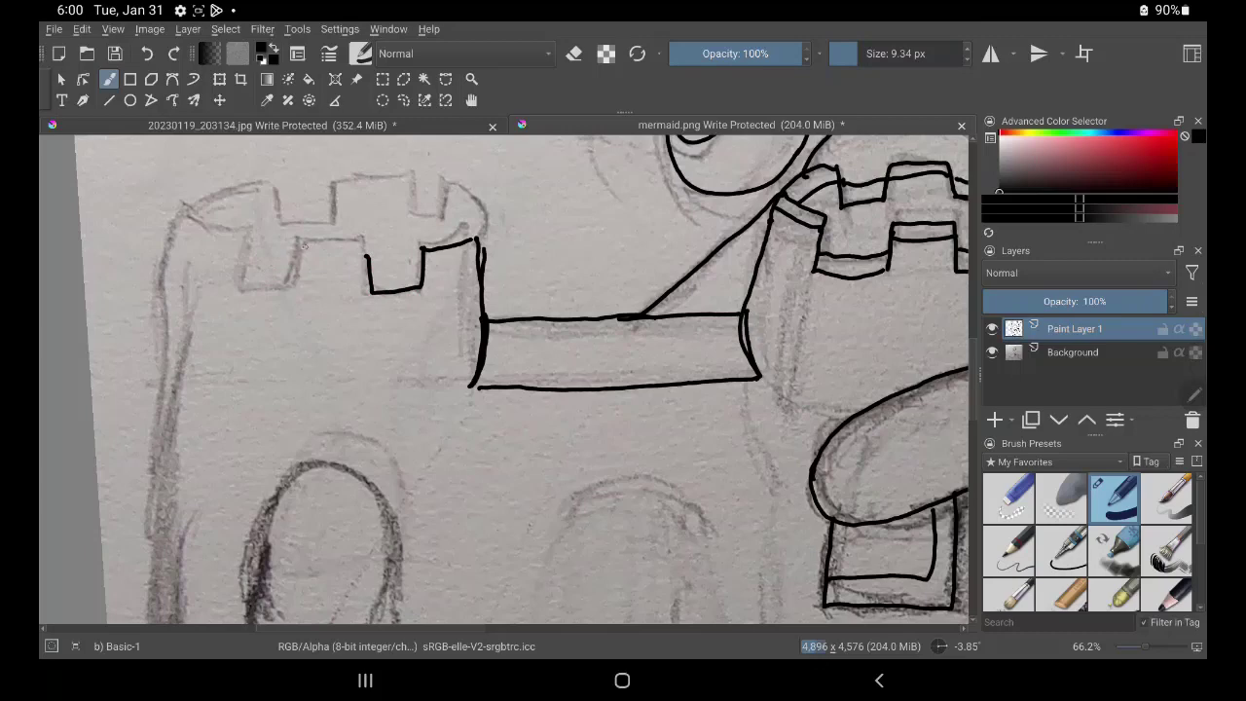
drag(300, 246, 366, 254)
mouse_move(292, 247)
mouse_down()
mouse_move(291, 288)
mouse_move(261, 289)
mouse_move(238, 285)
mouse_move(241, 247)
mouse_move(176, 225)
mouse_up()
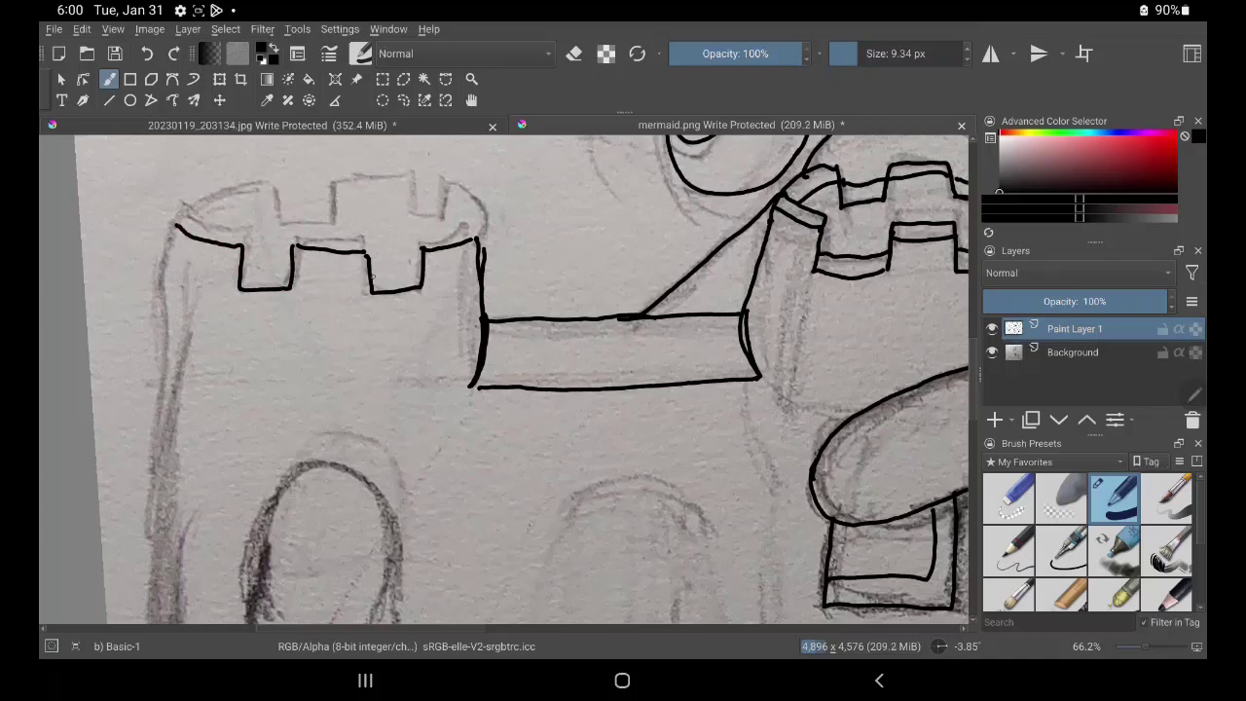
drag(371, 278, 423, 274)
drag(244, 274, 481, 251)
drag(170, 240, 239, 261)
Ink the tower's long left side and its rounded top rim, including the merlon and crenel tops.
drag(174, 216, 163, 567)
mouse_move(171, 222)
mouse_down()
mouse_move(238, 191)
mouse_move(263, 192)
mouse_move(269, 222)
mouse_move(327, 221)
mouse_move(331, 206)
mouse_move(331, 223)
mouse_move(370, 186)
mouse_move(407, 184)
mouse_move(411, 222)
mouse_move(445, 219)
mouse_move(441, 196)
mouse_move(462, 205)
mouse_move(480, 243)
mouse_up()
drag(442, 196, 475, 237)
drag(409, 207, 440, 214)
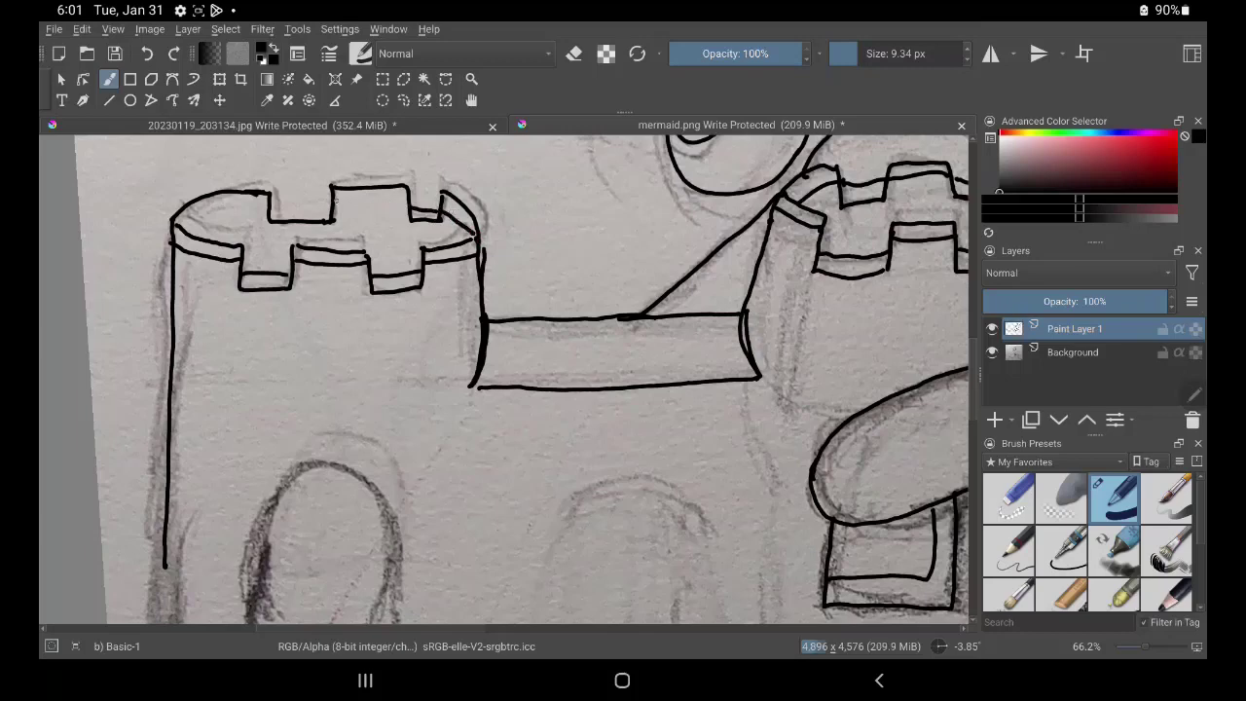
drag(334, 198, 406, 199)
drag(270, 212, 335, 209)
drag(180, 227, 271, 195)
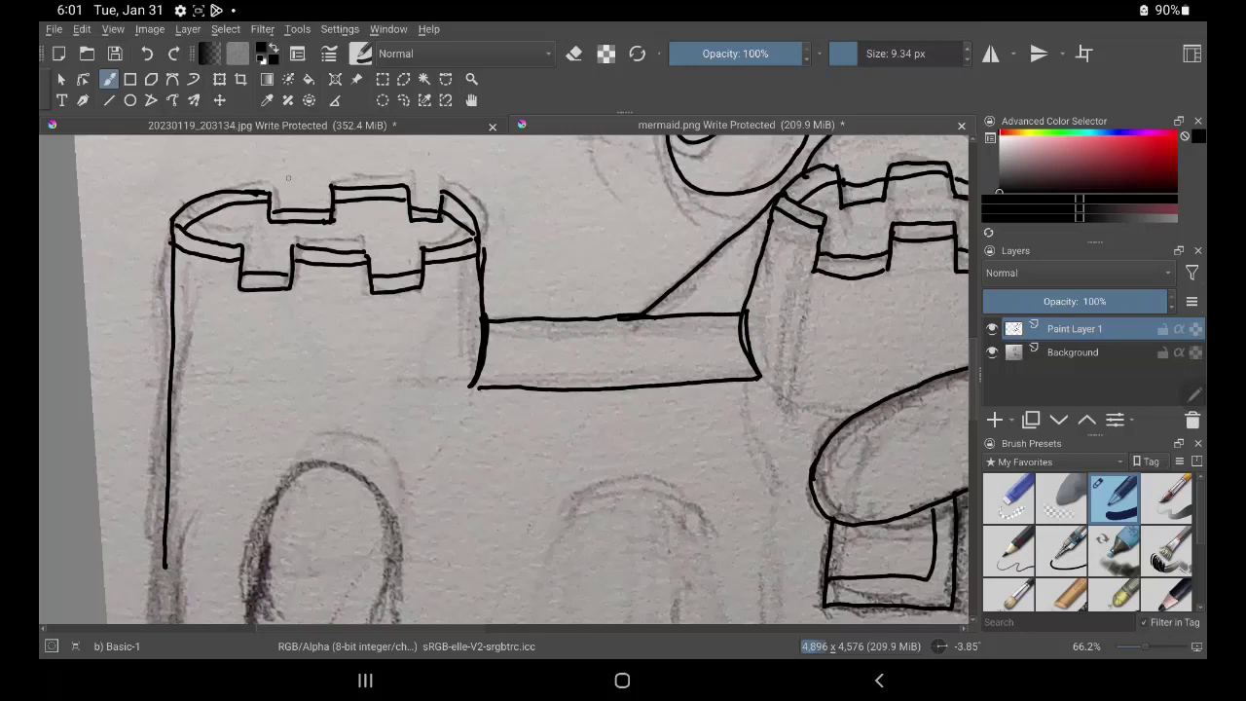
Ink the arched window's left side, bottom, inner sill and inner right edge.
mouse_move(243, 593)
mouse_down()
mouse_move(250, 528)
mouse_move(230, 320)
mouse_up()
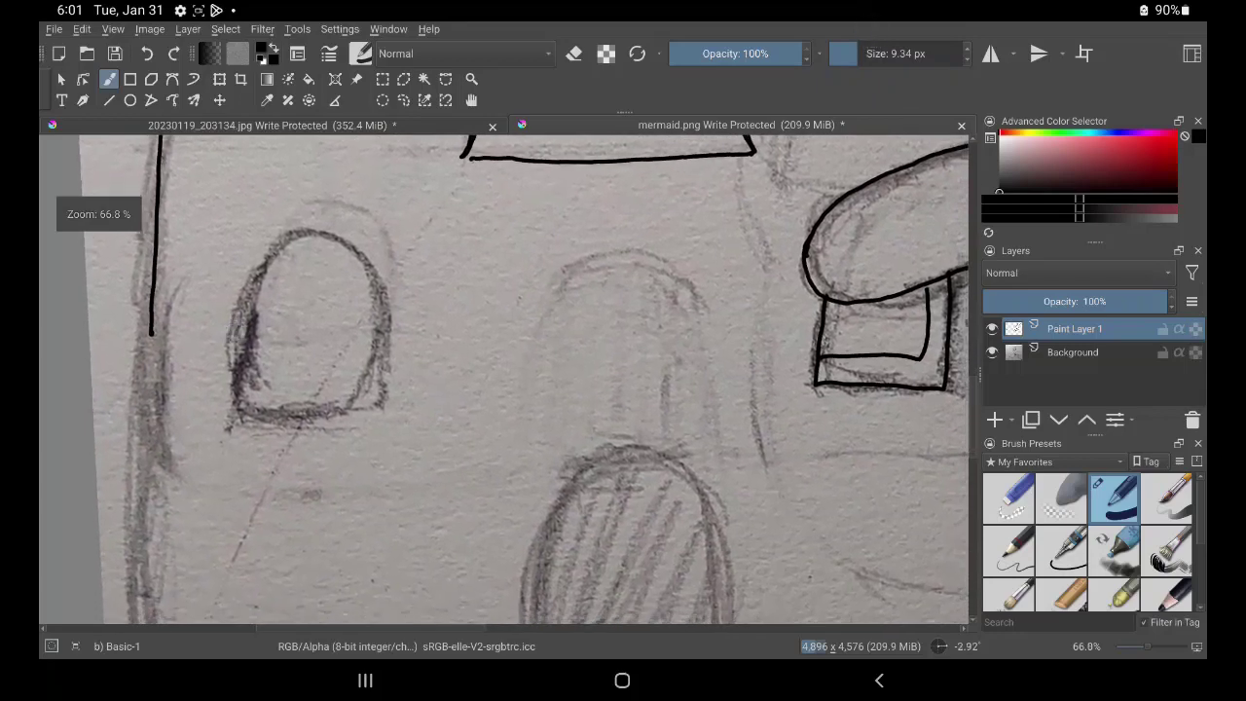
mouse_move(250, 386)
mouse_down()
mouse_move(250, 400)
mouse_move(240, 309)
mouse_move(266, 253)
mouse_move(312, 232)
mouse_move(355, 243)
mouse_move(377, 283)
mouse_move(383, 397)
mouse_up()
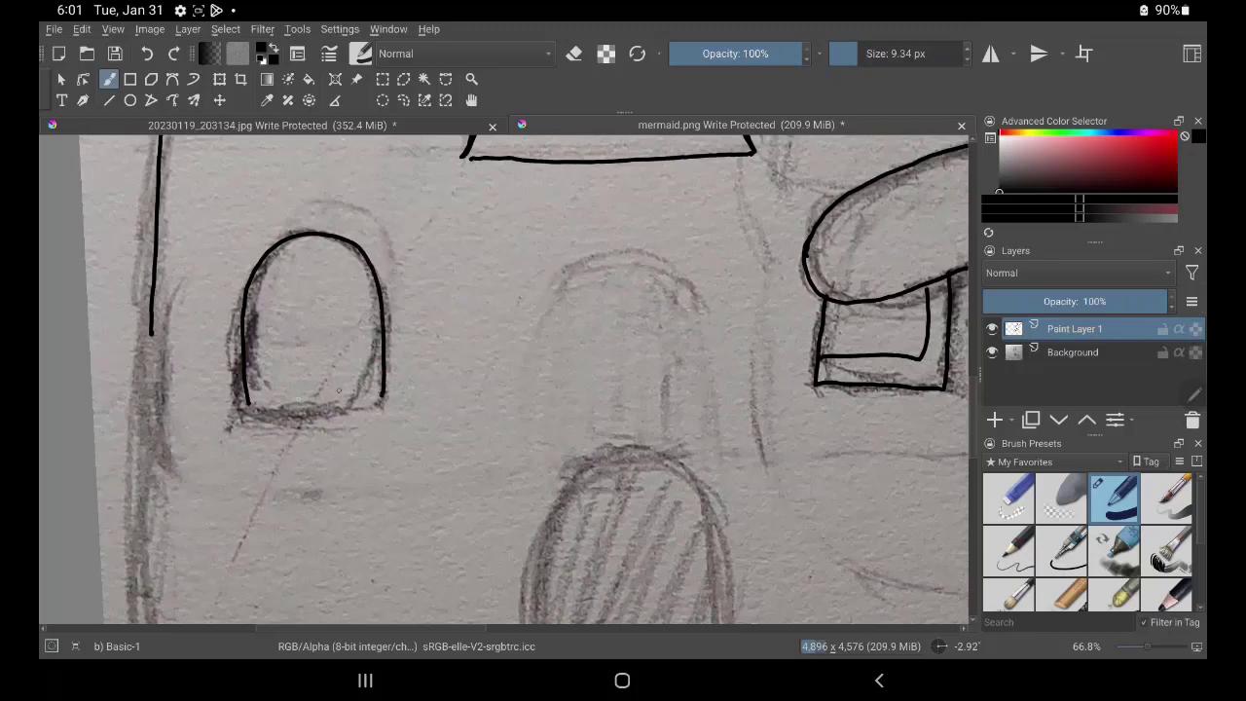
drag(233, 412, 386, 407)
drag(246, 388, 349, 384)
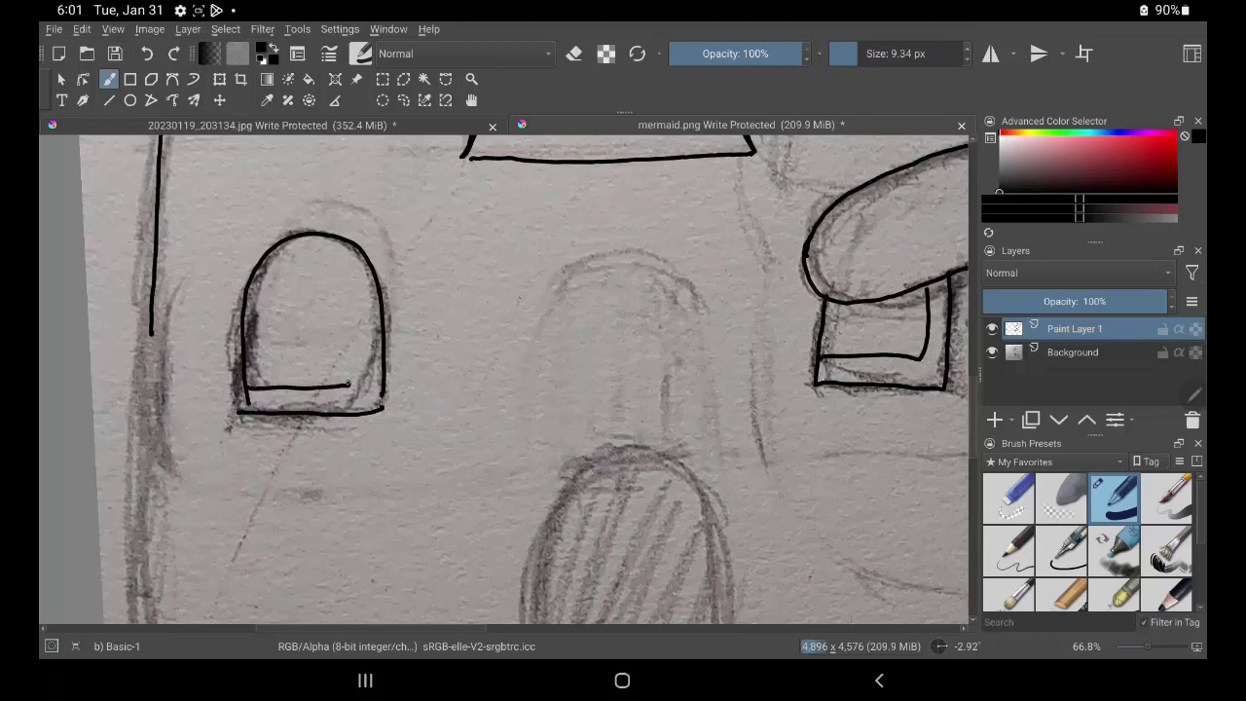
mouse_move(335, 242)
mouse_down()
mouse_move(359, 329)
mouse_move(353, 387)
mouse_up()
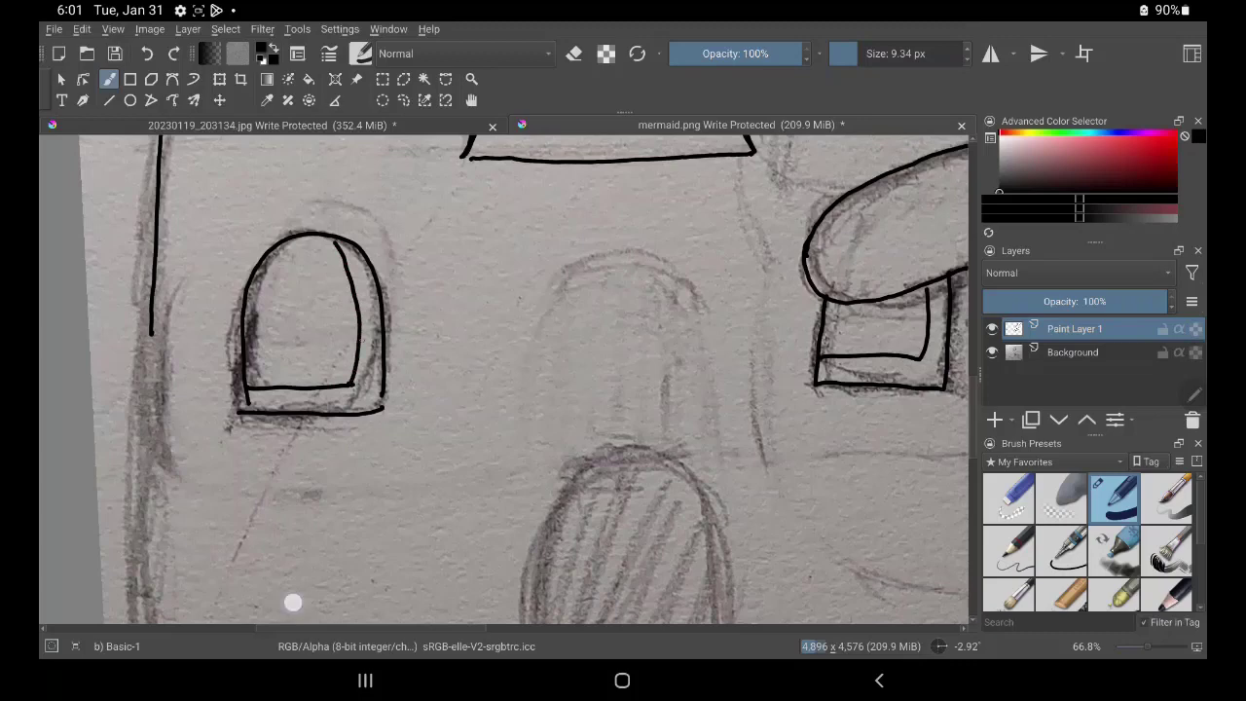
Zoom out and add a long ink line down the tower wall.
scroll(599, 390, down, 1)
scroll(599, 389, down, 2)
scroll(599, 389, down, 2)
scroll(599, 392, down, 1)
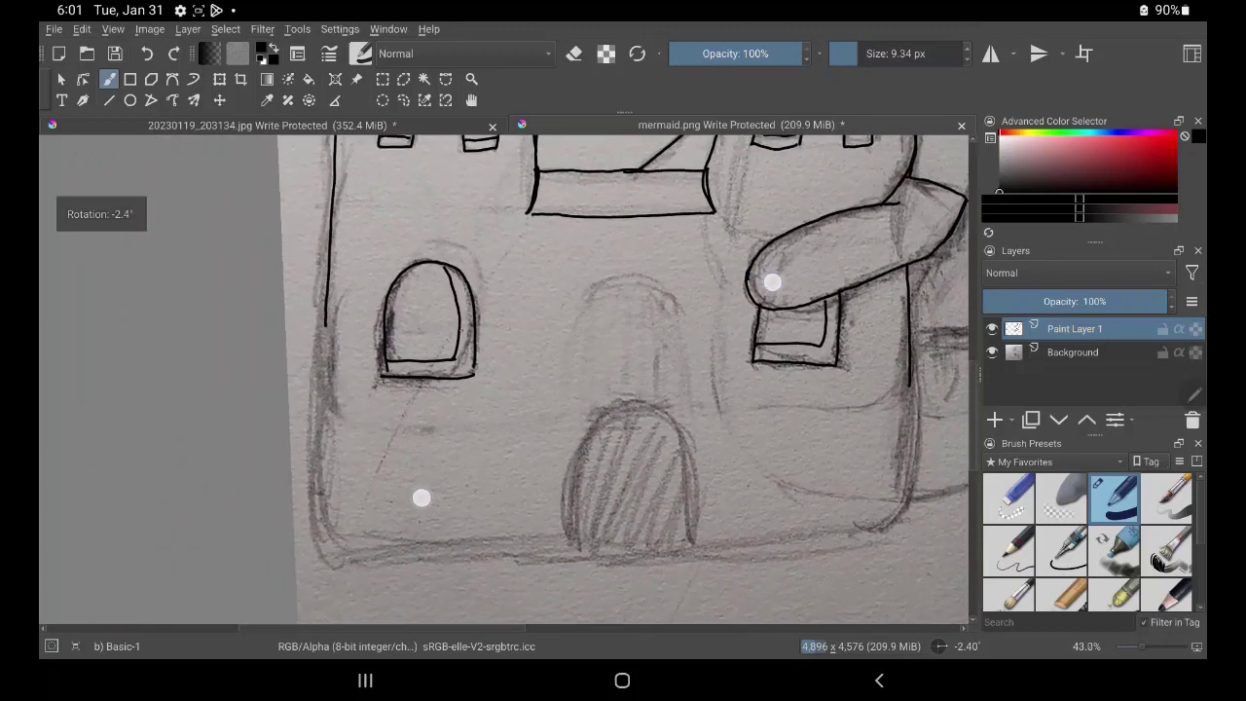
scroll(598, 392, down, 1)
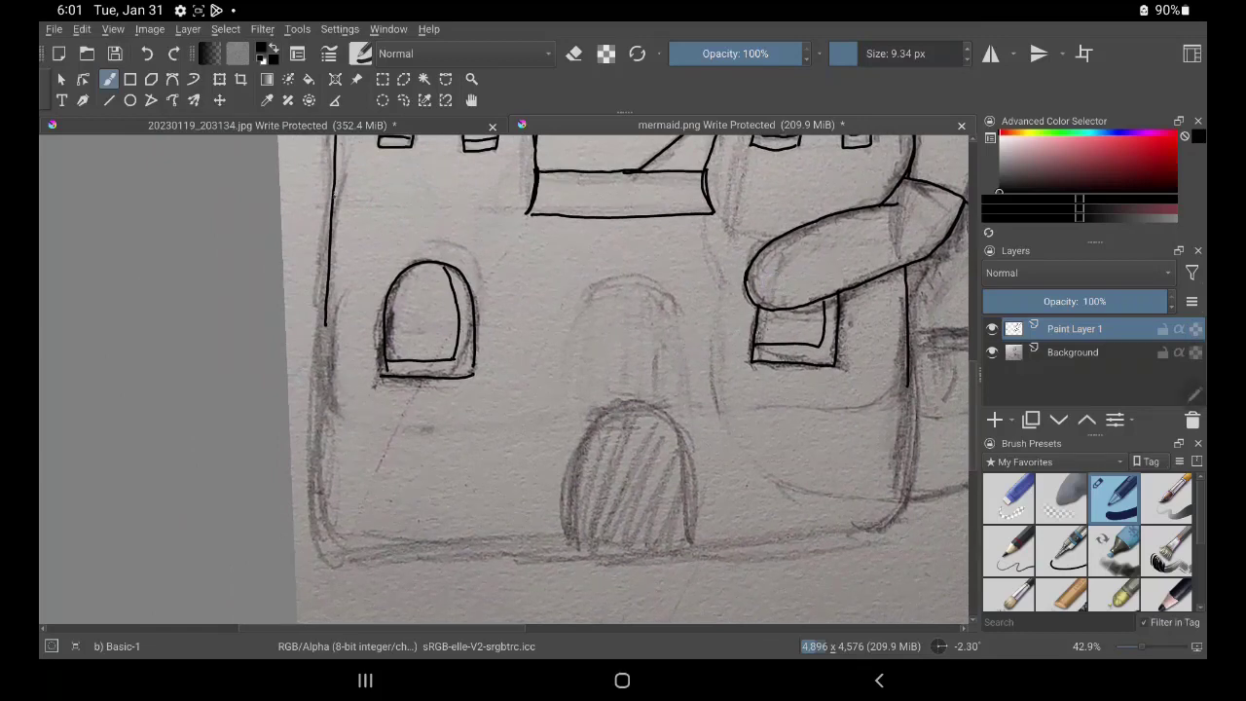
mouse_move(333, 178)
mouse_down()
mouse_move(318, 503)
mouse_move(332, 555)
mouse_move(372, 565)
mouse_up()
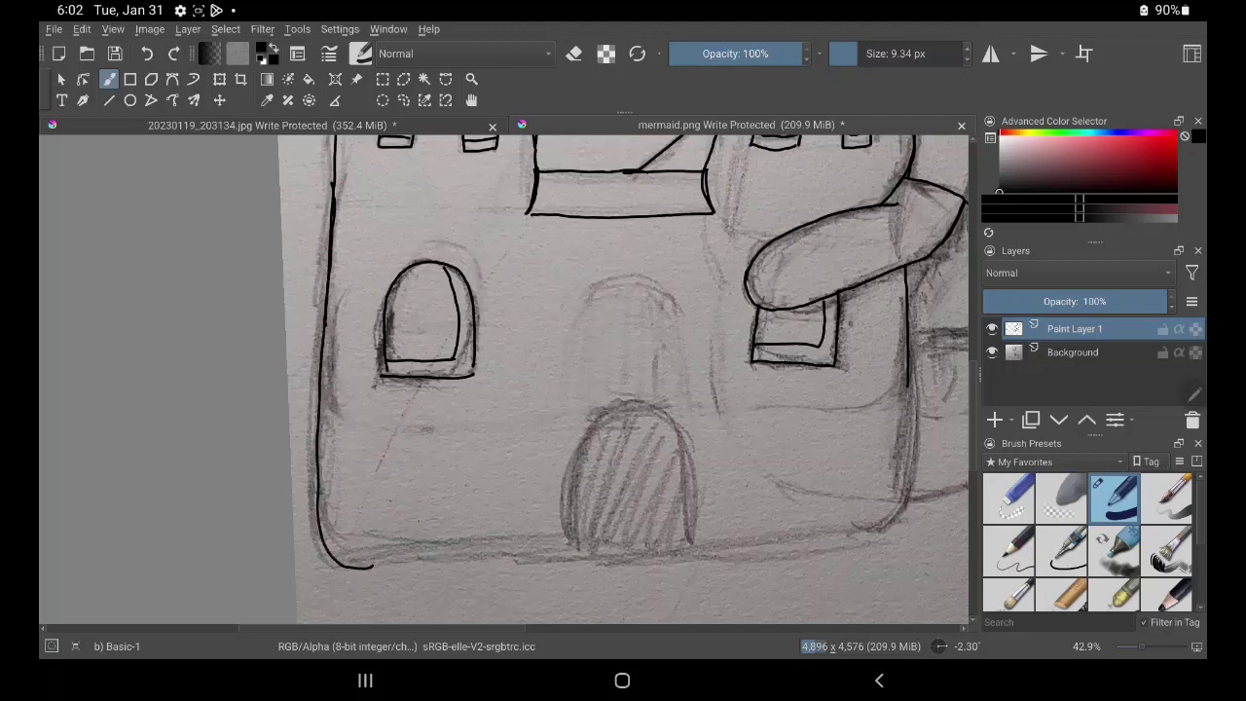
Ink the castle's bottom edge from the left wall to the bottom-right corner.
mouse_move(555, 557)
mouse_down()
mouse_move(573, 430)
mouse_move(652, 407)
mouse_move(682, 424)
mouse_move(693, 468)
mouse_move(691, 561)
mouse_up()
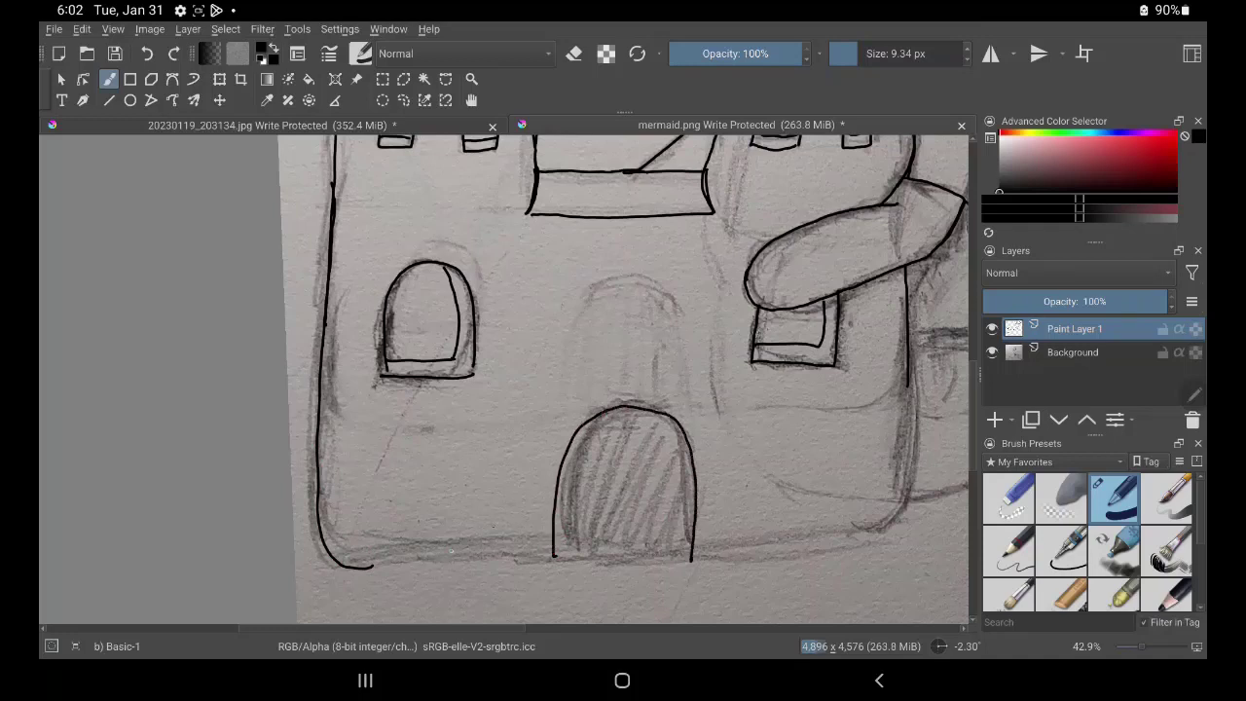
drag(366, 568, 560, 559)
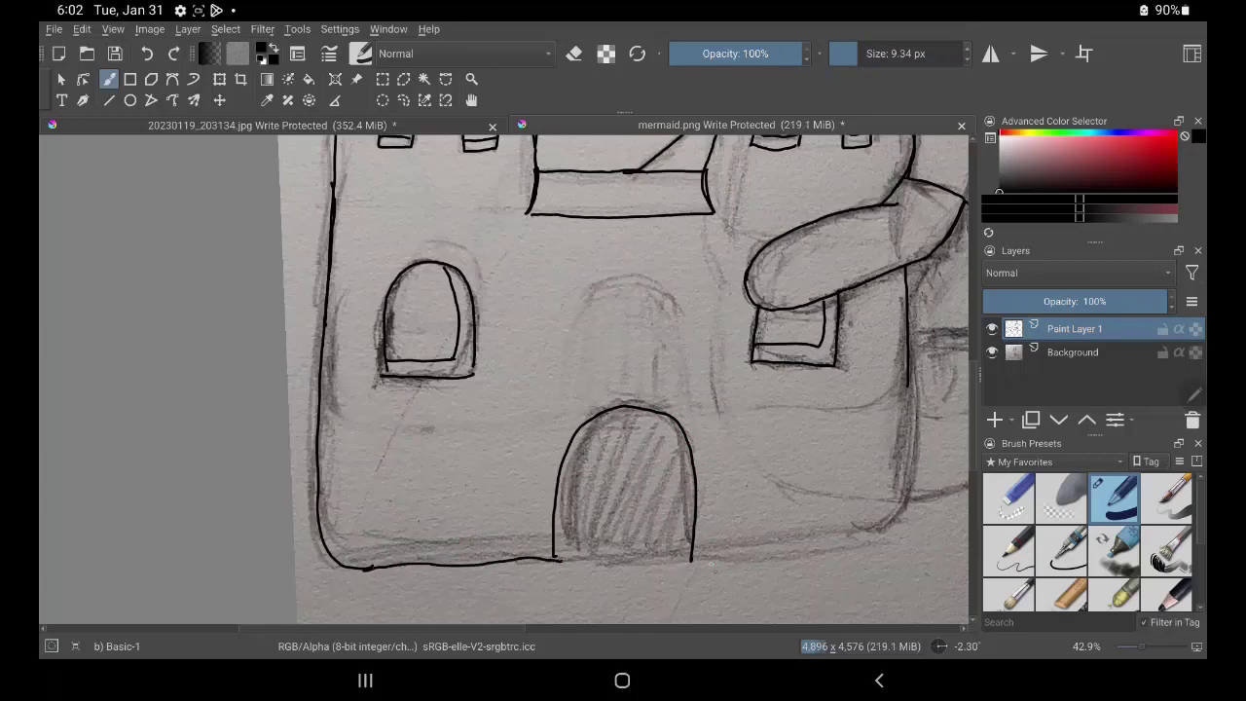
mouse_move(693, 560)
mouse_down()
mouse_move(892, 541)
mouse_move(903, 523)
mouse_move(906, 390)
mouse_up()
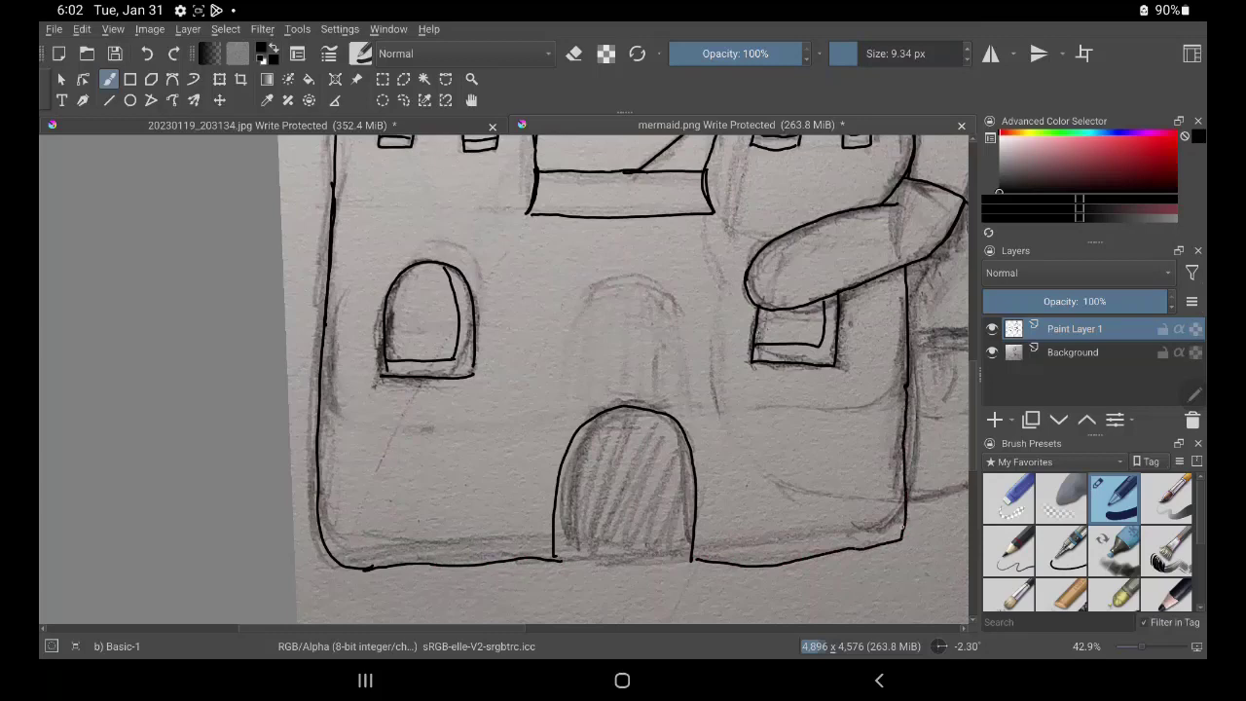
mouse_move(906, 530)
mouse_down()
mouse_move(911, 508)
mouse_move(856, 551)
mouse_move(906, 522)
mouse_move(908, 355)
mouse_move(910, 479)
mouse_move(876, 541)
mouse_move(830, 553)
mouse_move(906, 508)
mouse_up()
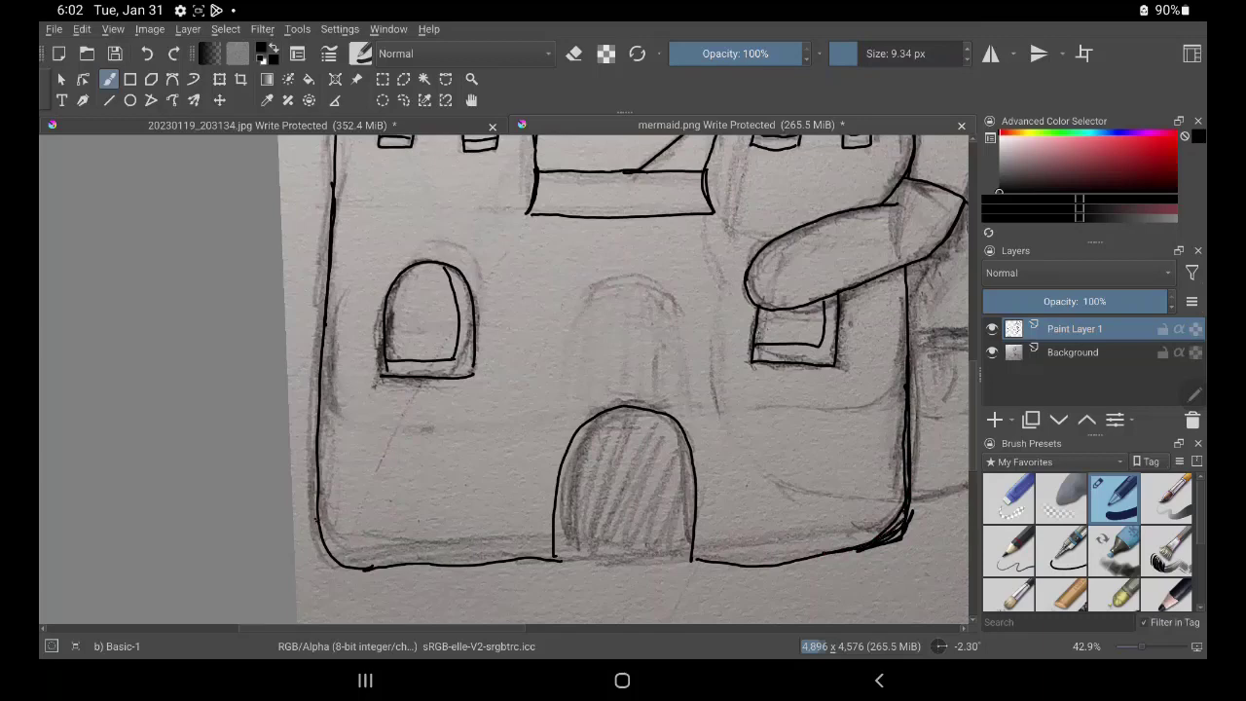
Trace and reinforce the castle's bottom-left corner and left wall.
mouse_move(314, 516)
mouse_down()
mouse_move(361, 563)
mouse_move(305, 479)
mouse_up()
mouse_move(325, 541)
mouse_down()
mouse_move(351, 570)
mouse_move(345, 559)
mouse_up()
drag(316, 518, 302, 455)
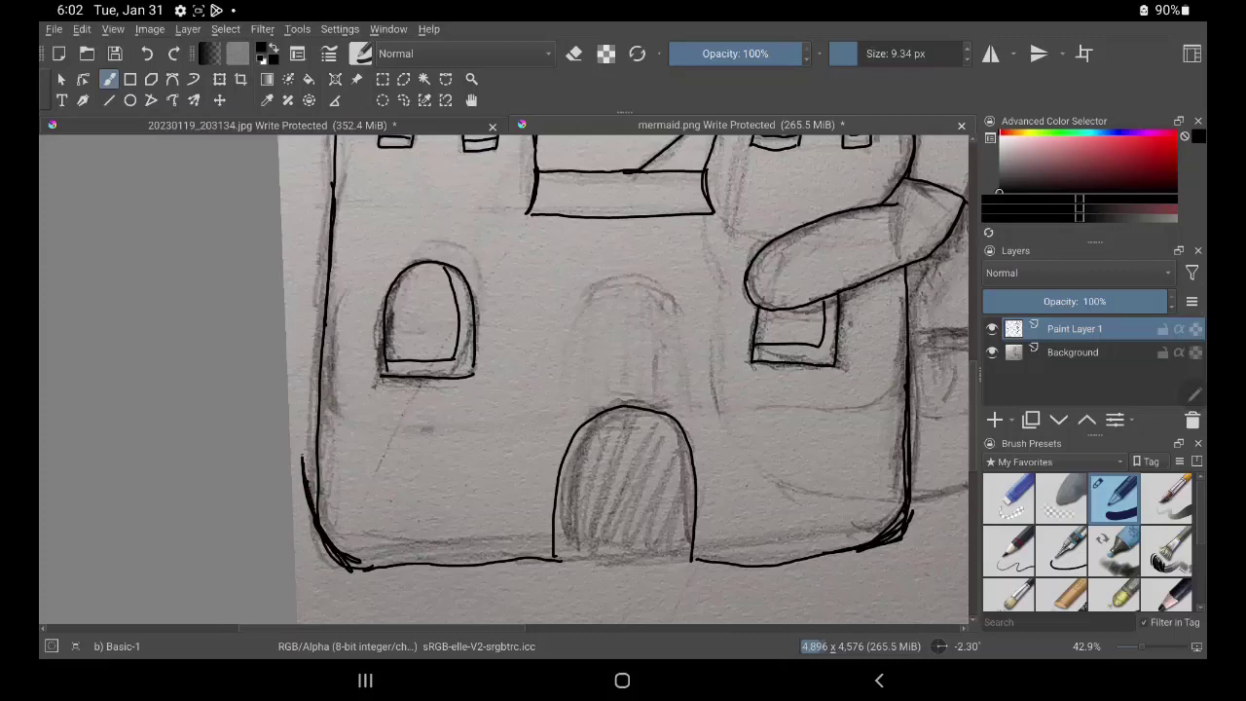
mouse_move(315, 372)
mouse_down()
mouse_move(306, 463)
mouse_move(327, 282)
mouse_move(321, 347)
mouse_up()
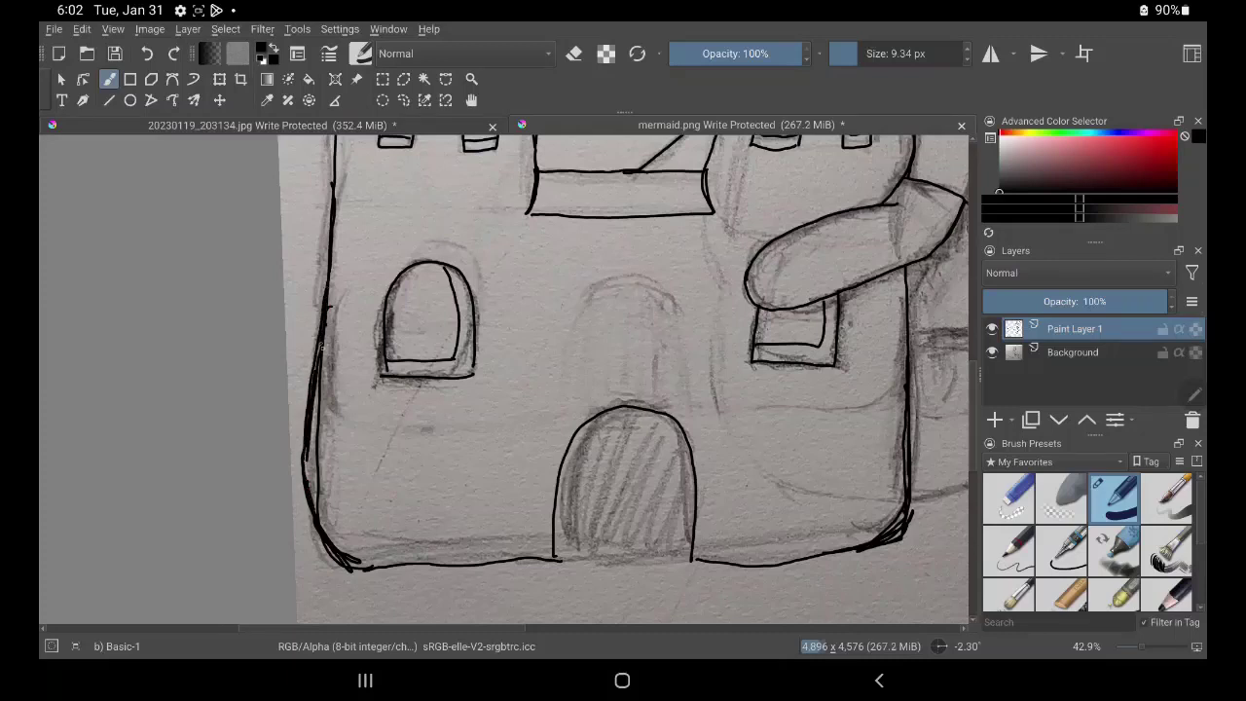
drag(308, 445, 299, 492)
drag(325, 543, 342, 565)
Switch to eraser mode and remove the doubled and stray parts of the left wall line.
click(574, 54)
drag(317, 470, 321, 381)
drag(319, 430, 319, 362)
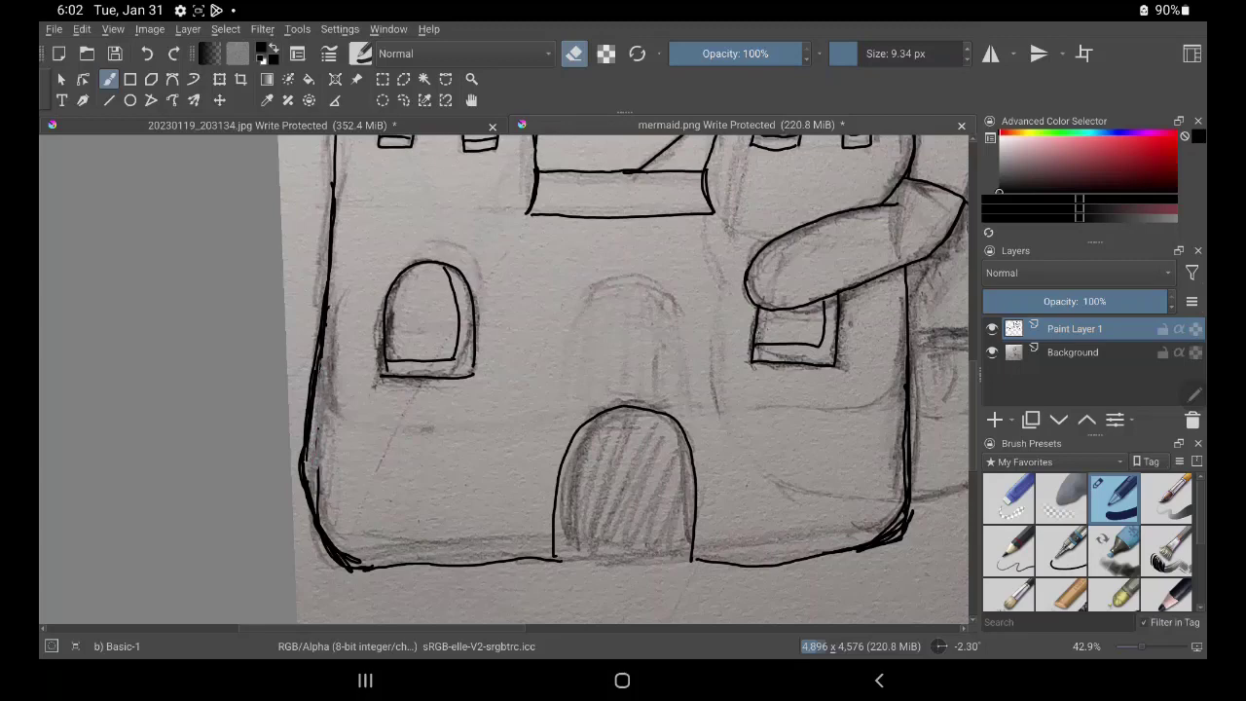
drag(318, 487, 319, 471)
Clean the bottom-left corner, then ink an inner arch inside the door and close its bottom.
mouse_move(343, 555)
mouse_down()
mouse_move(333, 540)
mouse_move(358, 565)
mouse_up()
key(e)
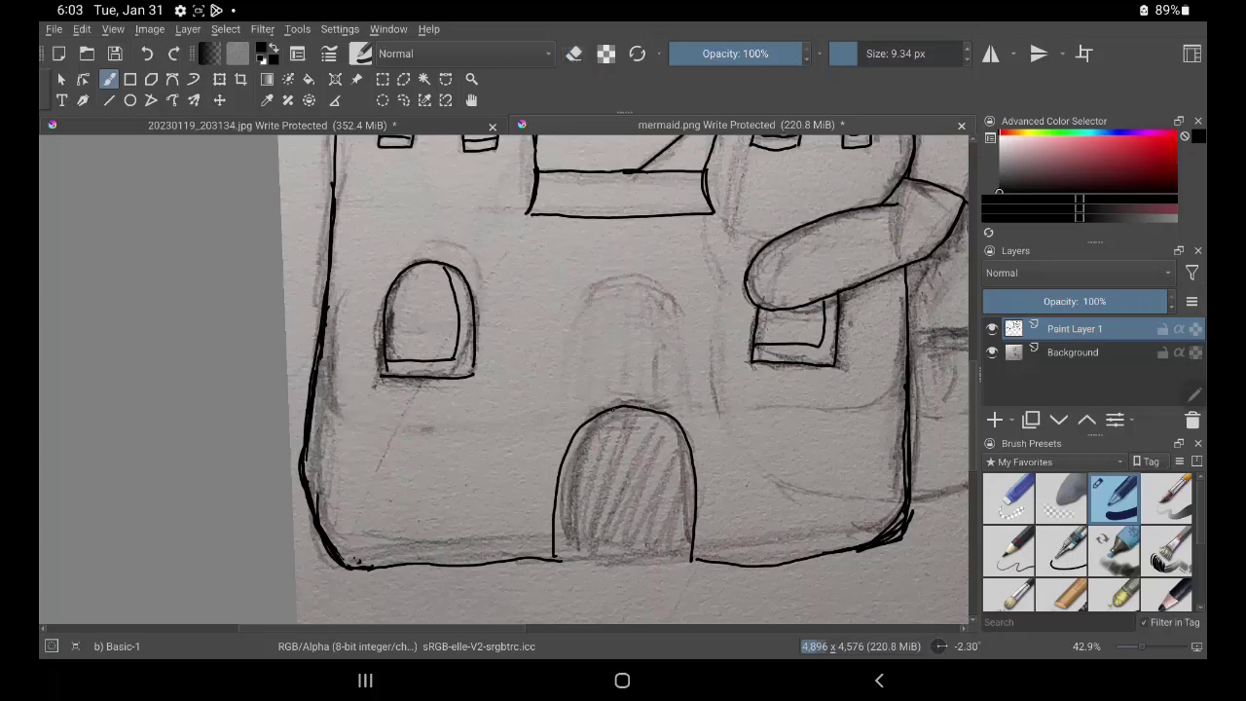
mouse_move(612, 409)
mouse_down()
mouse_move(665, 488)
mouse_move(659, 520)
mouse_up()
mouse_move(567, 534)
mouse_down()
mouse_move(650, 527)
mouse_move(552, 532)
mouse_up()
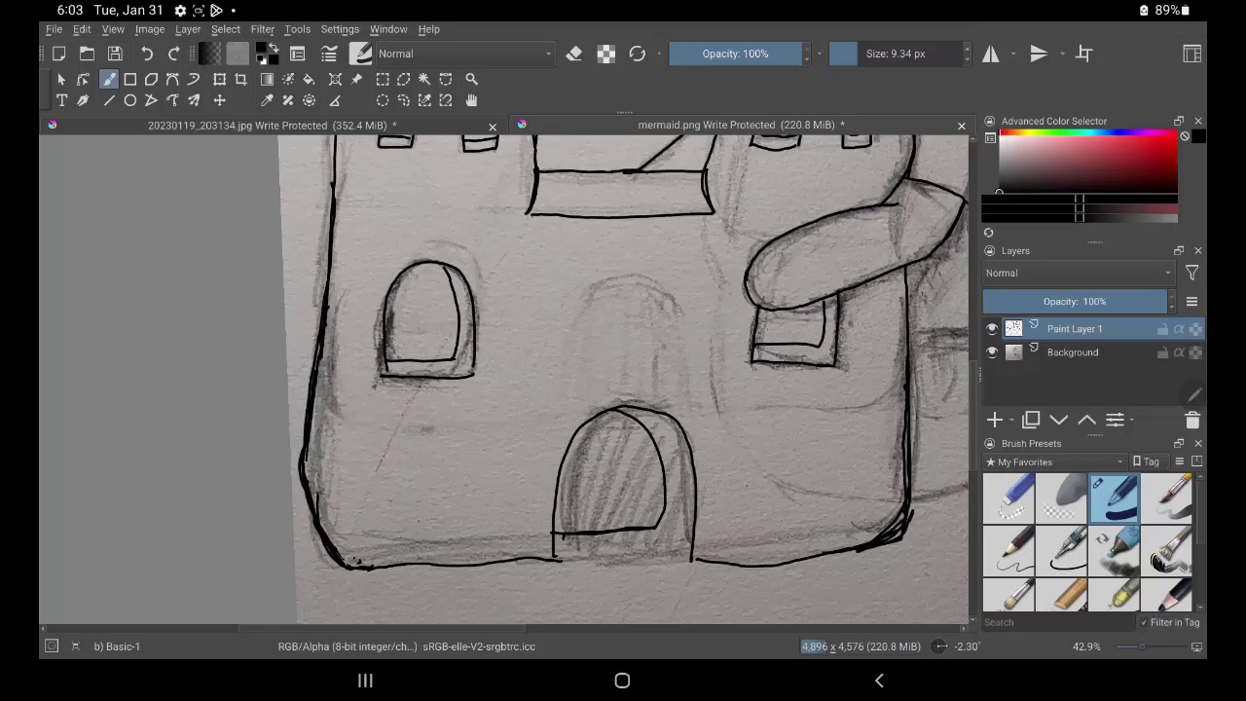
drag(605, 573, 272, 507)
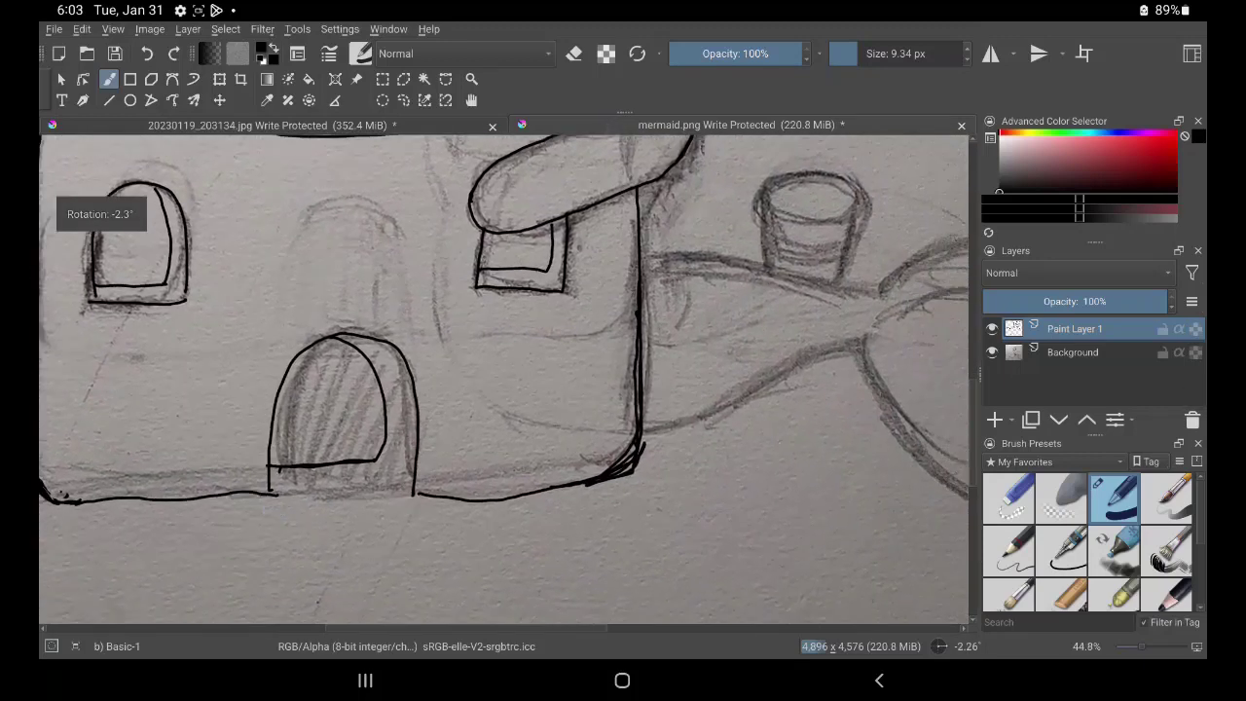
Ink the bucket's base, right side and upper-left edge.
mouse_move(560, 549)
mouse_down()
mouse_move(484, 570)
mouse_move(322, 539)
mouse_up()
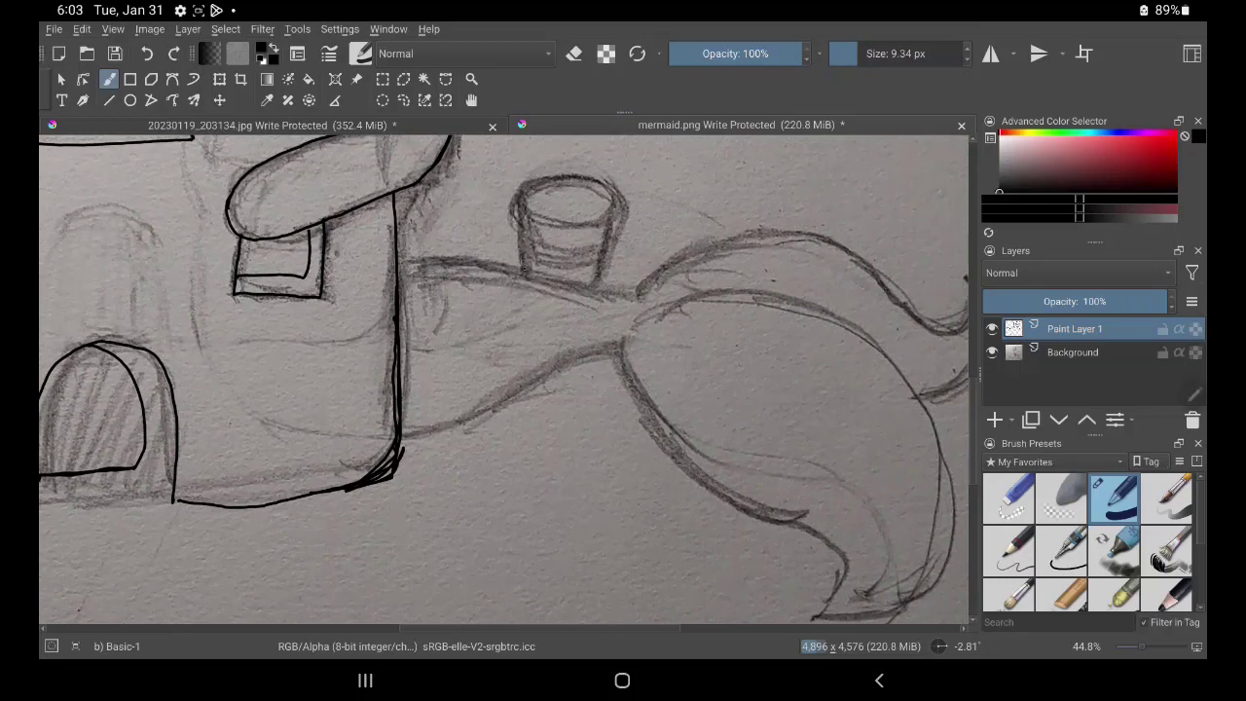
drag(523, 271, 515, 207)
mouse_move(600, 282)
mouse_down()
mouse_move(621, 204)
mouse_move(594, 169)
mouse_move(573, 170)
mouse_up()
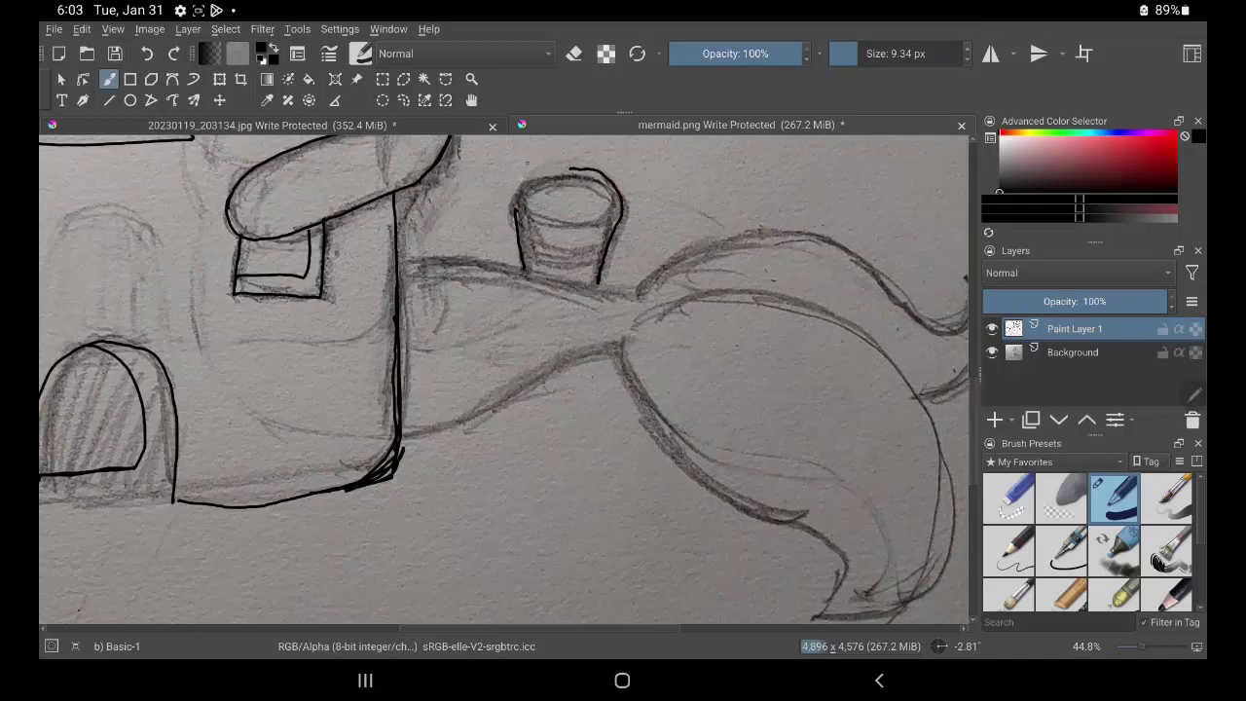
mouse_move(515, 207)
mouse_down()
mouse_move(549, 168)
mouse_move(584, 168)
mouse_move(526, 202)
mouse_move(541, 218)
mouse_move(574, 225)
mouse_move(601, 216)
mouse_move(606, 197)
mouse_move(584, 175)
mouse_move(547, 176)
mouse_move(532, 190)
mouse_up()
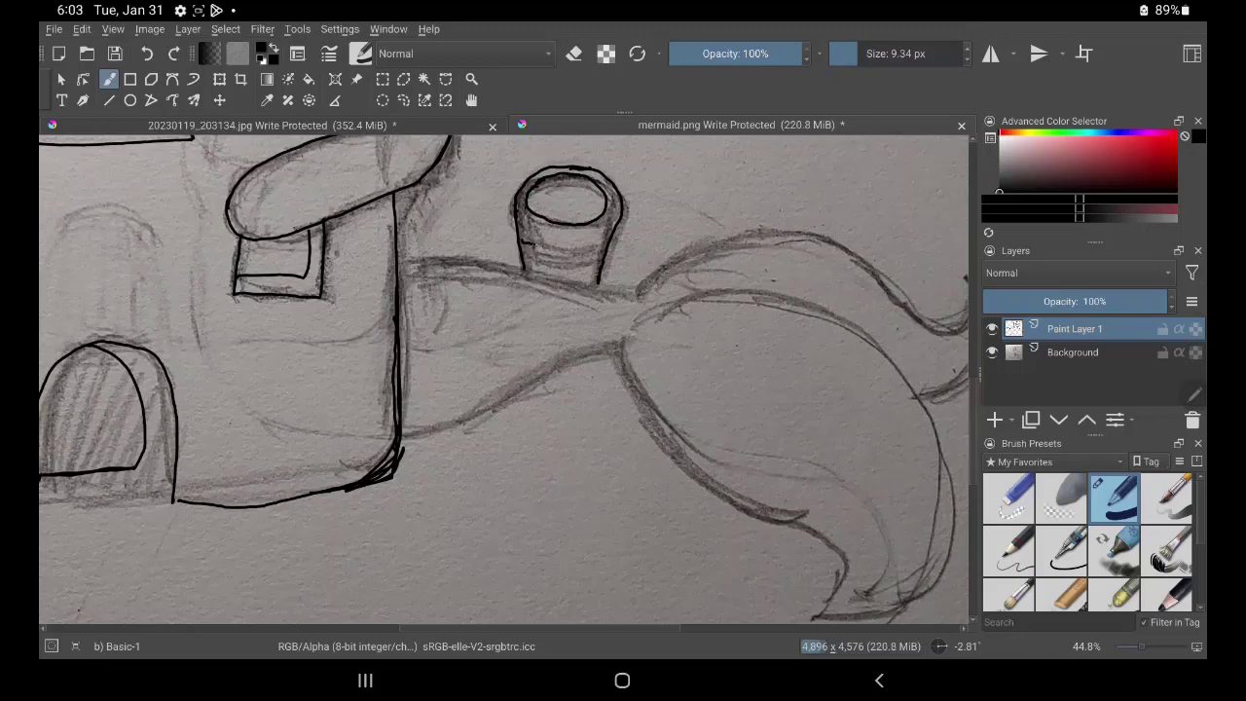
Draw several horizontal bands across the bucket's lower part and start the tail's top line.
drag(526, 243, 606, 238)
drag(523, 251, 601, 251)
mouse_move(520, 260)
mouse_down()
mouse_move(565, 267)
mouse_move(586, 255)
mouse_up()
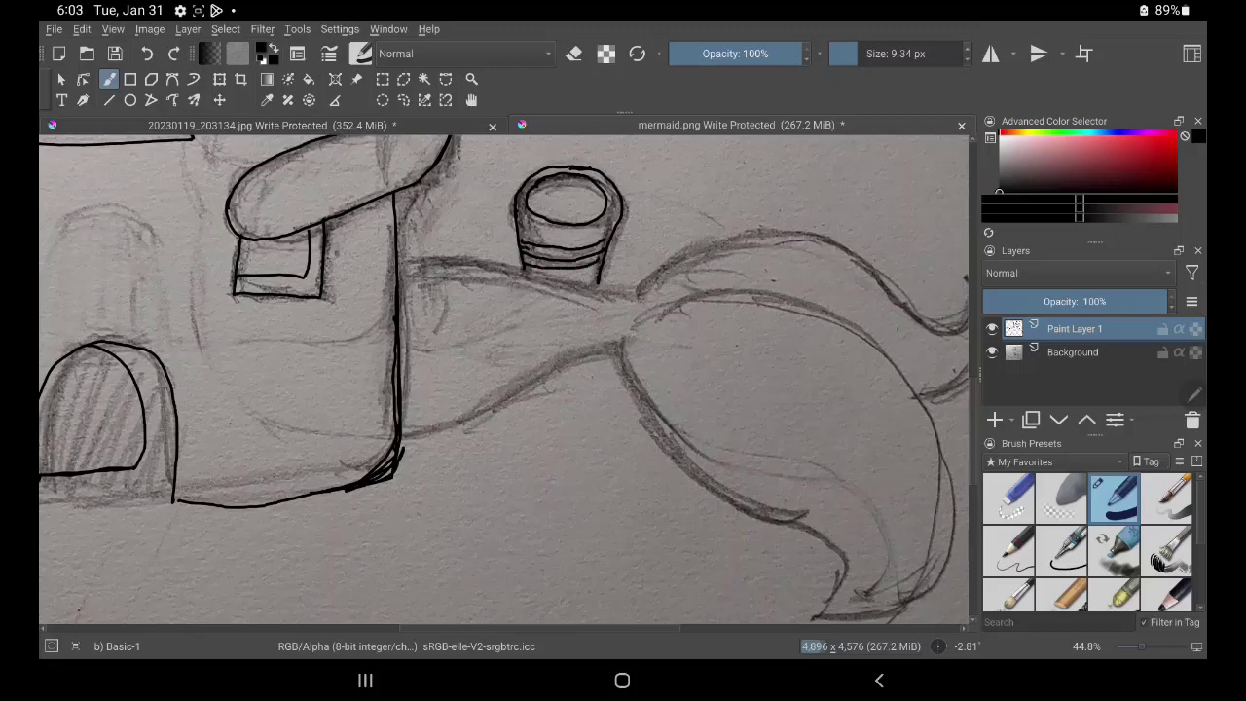
drag(571, 256, 609, 243)
drag(532, 258, 598, 255)
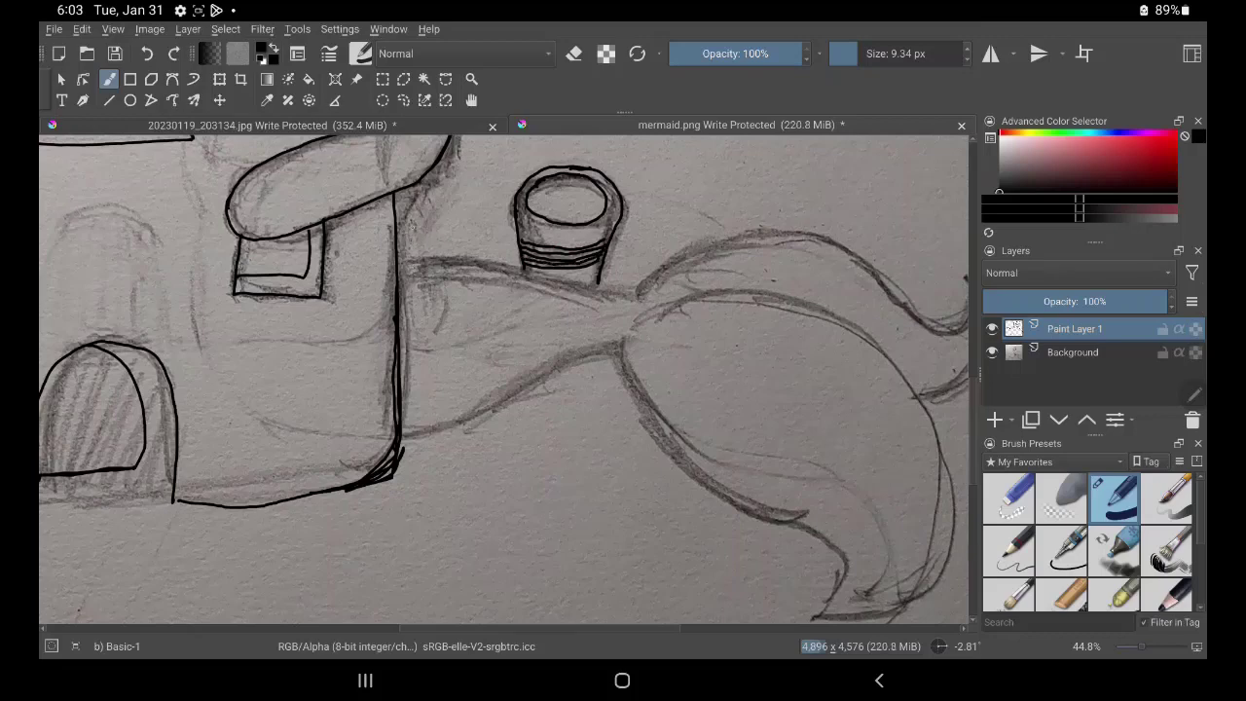
mouse_move(400, 261)
mouse_down()
mouse_move(506, 261)
mouse_move(616, 282)
mouse_up()
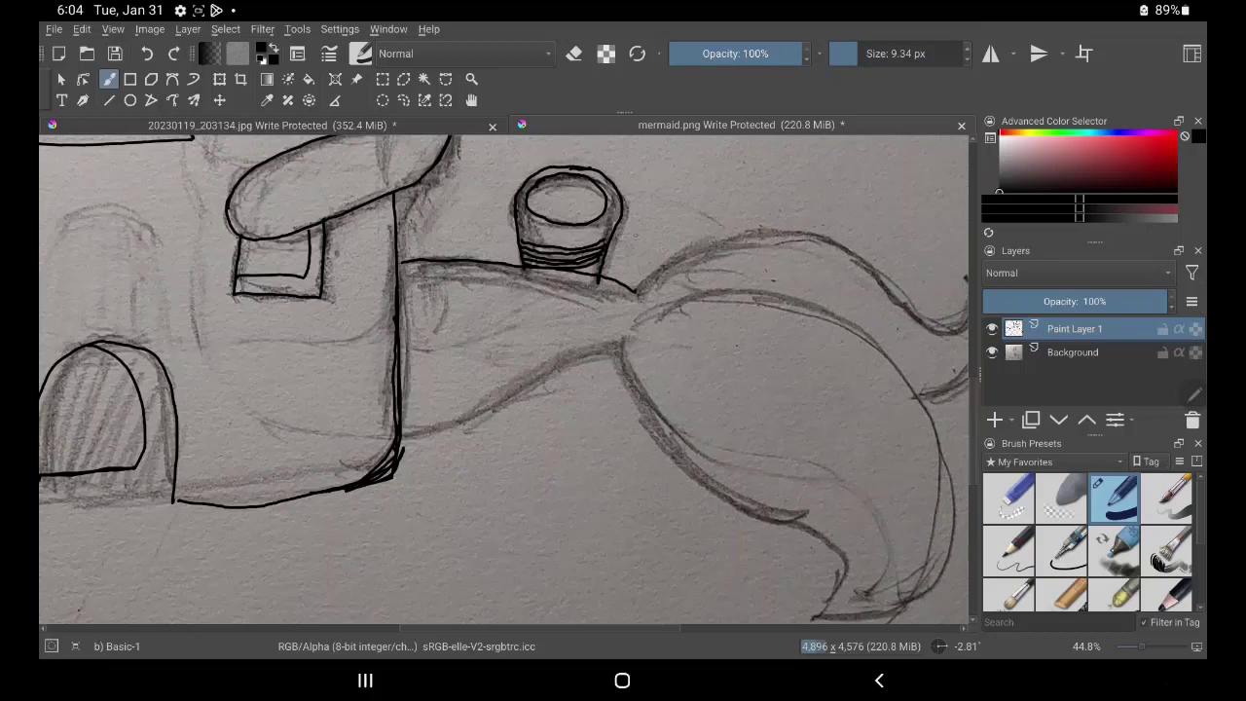
Undo and redraw the tail's top line under the bucket, then ink its lower and upper edges.
click(147, 52)
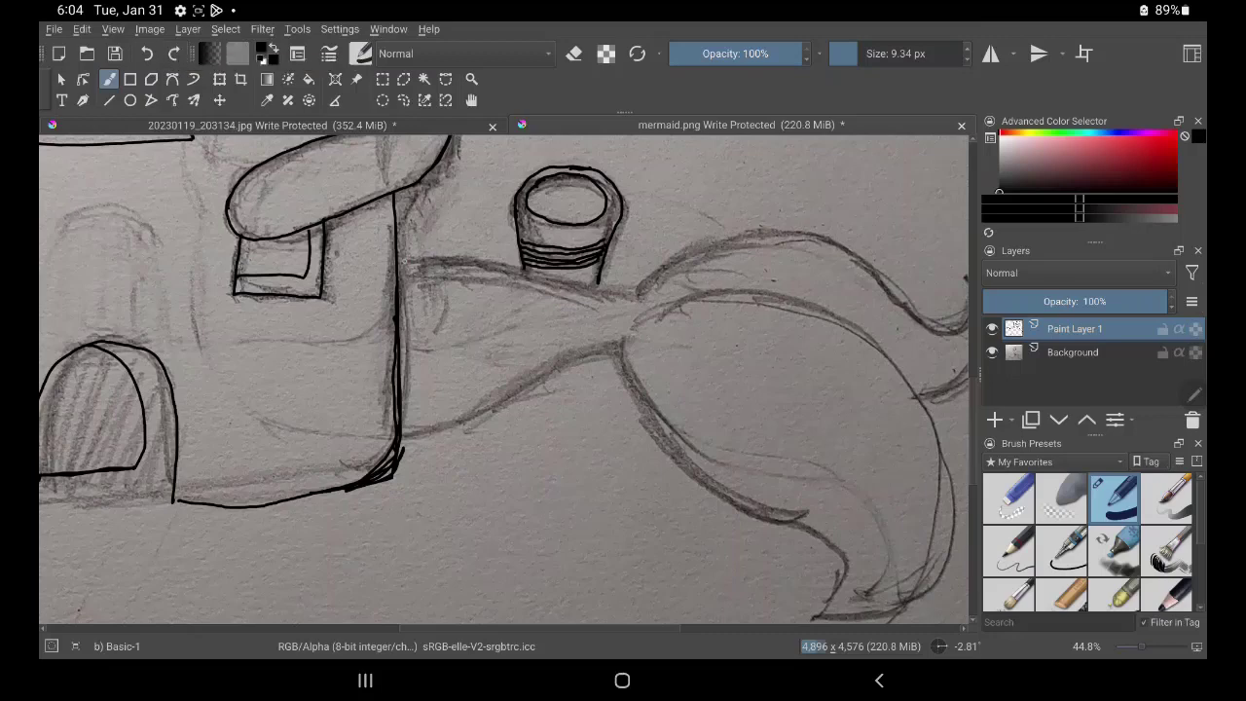
drag(403, 261, 631, 296)
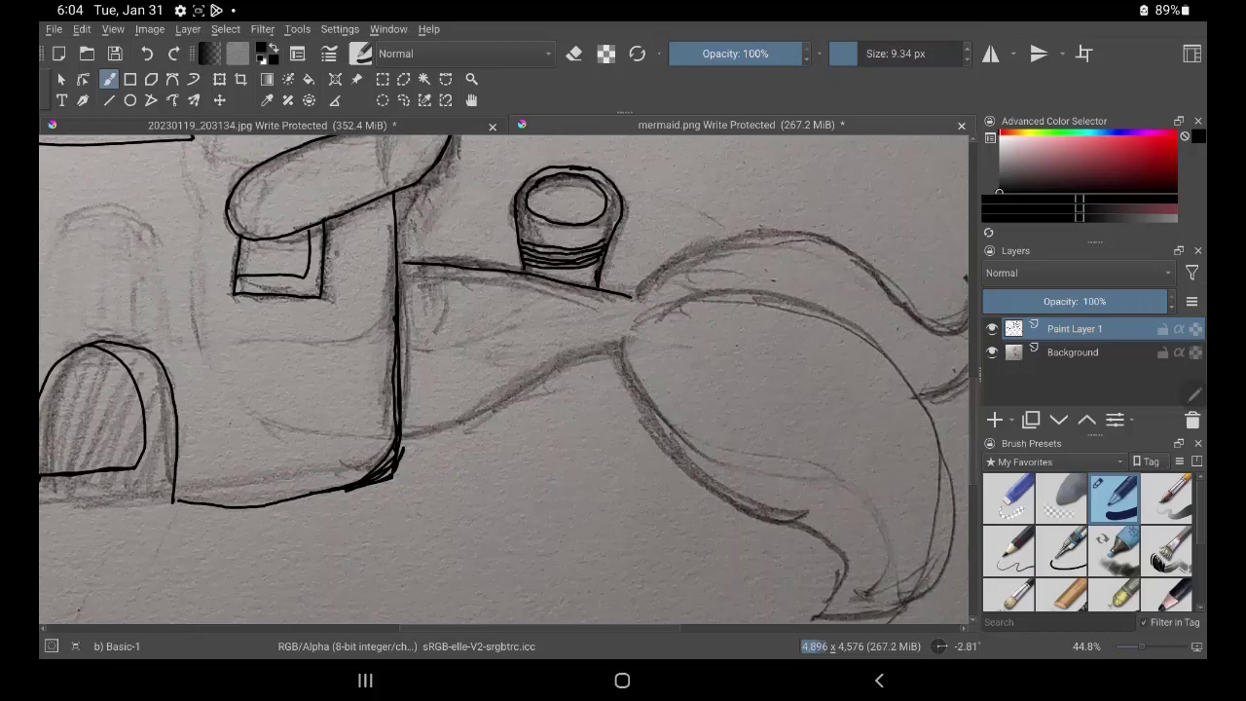
mouse_move(399, 429)
mouse_down()
mouse_move(510, 398)
mouse_move(711, 299)
mouse_move(832, 318)
mouse_move(895, 372)
mouse_up()
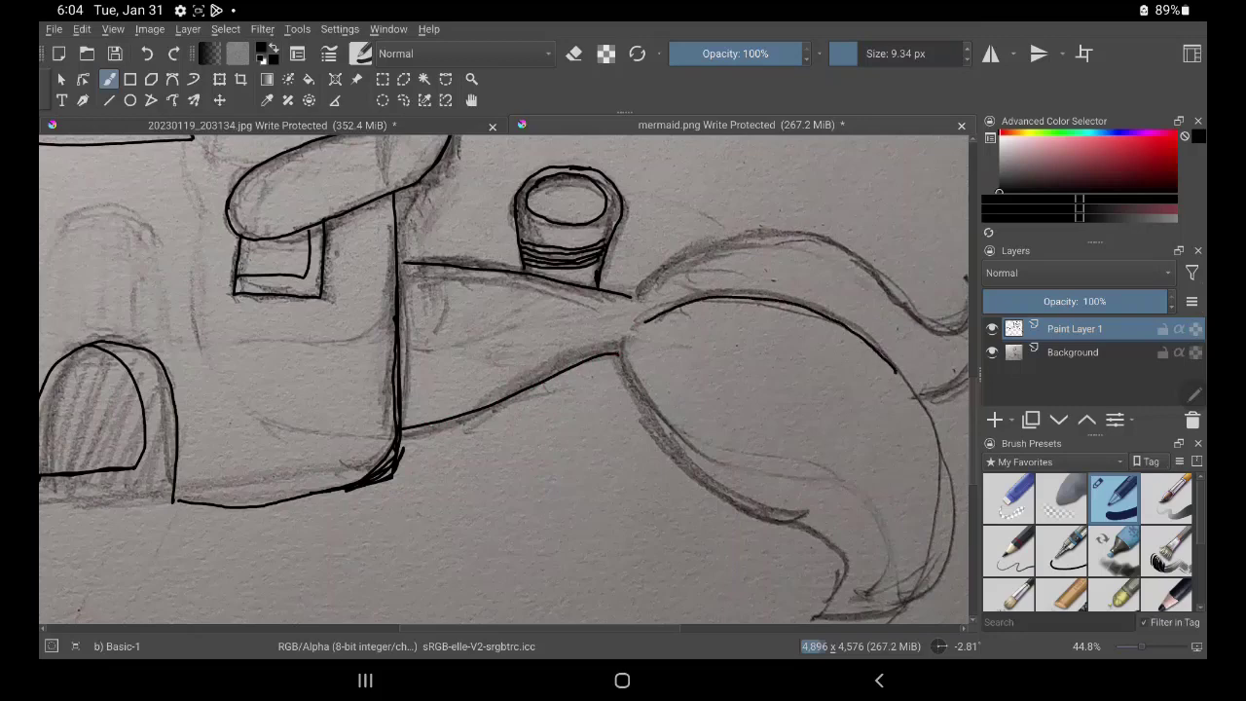
mouse_move(633, 294)
mouse_down()
mouse_move(687, 255)
mouse_move(806, 235)
mouse_move(859, 261)
mouse_move(931, 331)
mouse_up()
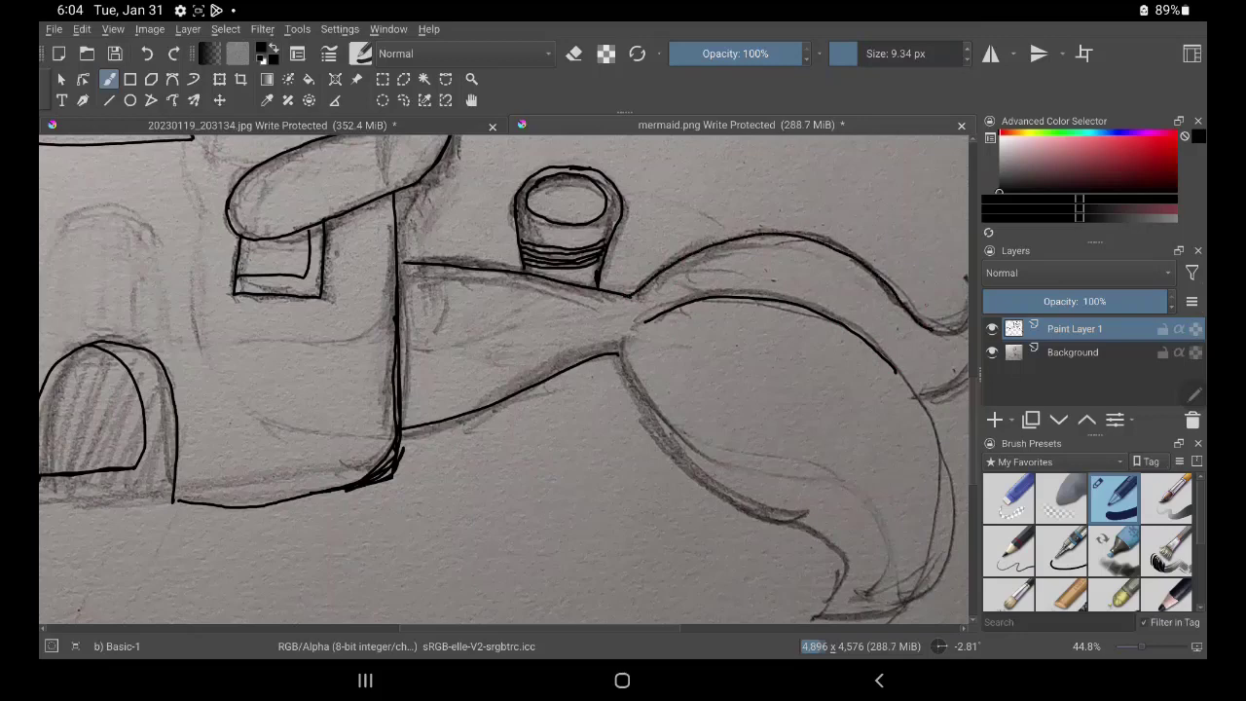
drag(902, 244, 515, 135)
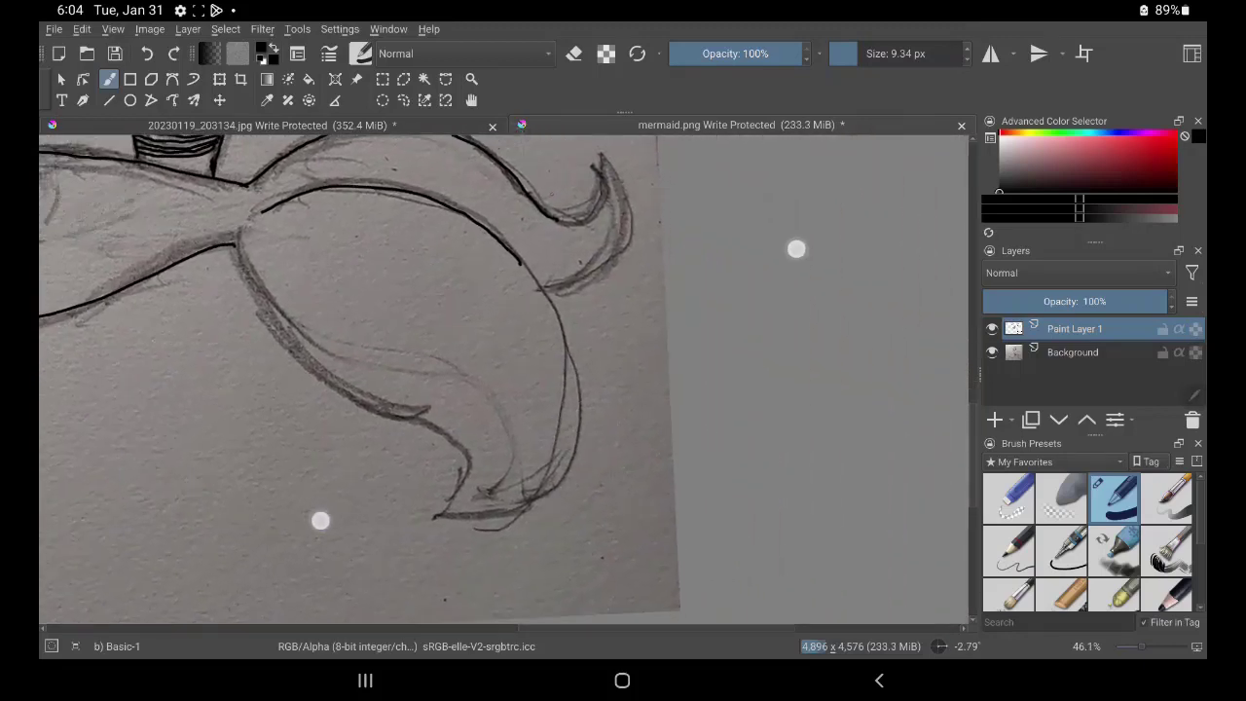
Ink the fin's upper tip, the line running along it, and its lower curve.
drag(795, 247, 811, 308)
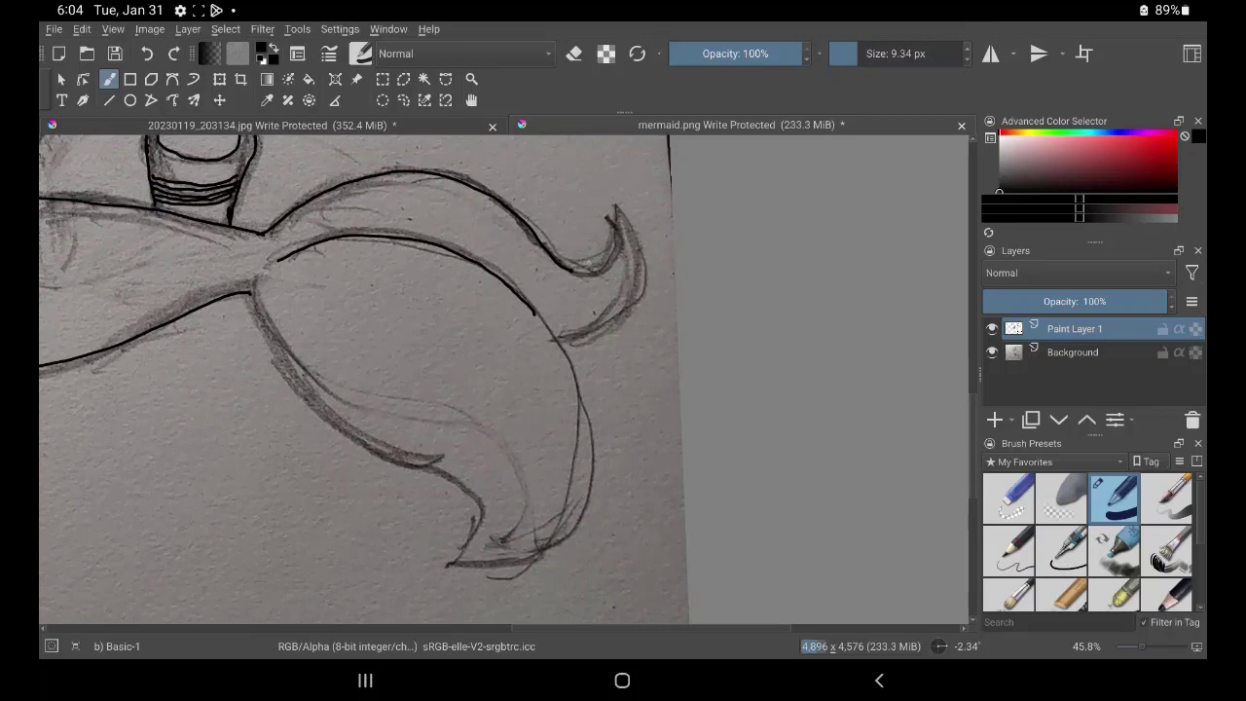
mouse_move(572, 270)
mouse_down()
mouse_move(617, 247)
mouse_move(619, 206)
mouse_move(642, 270)
mouse_move(635, 302)
mouse_move(565, 340)
mouse_up()
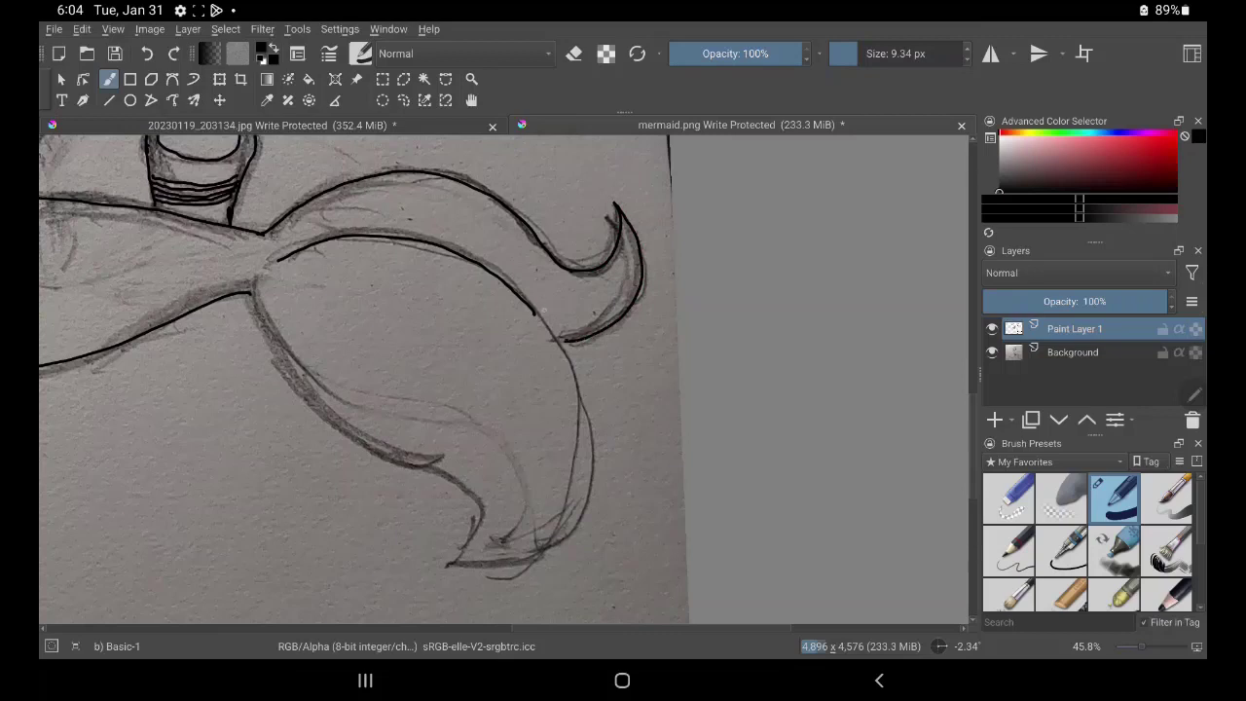
mouse_move(526, 302)
mouse_down()
mouse_move(584, 409)
mouse_move(584, 512)
mouse_move(551, 551)
mouse_move(450, 569)
mouse_move(423, 553)
mouse_move(473, 541)
mouse_move(483, 507)
mouse_move(454, 479)
mouse_move(335, 426)
mouse_move(294, 383)
mouse_move(250, 286)
mouse_up()
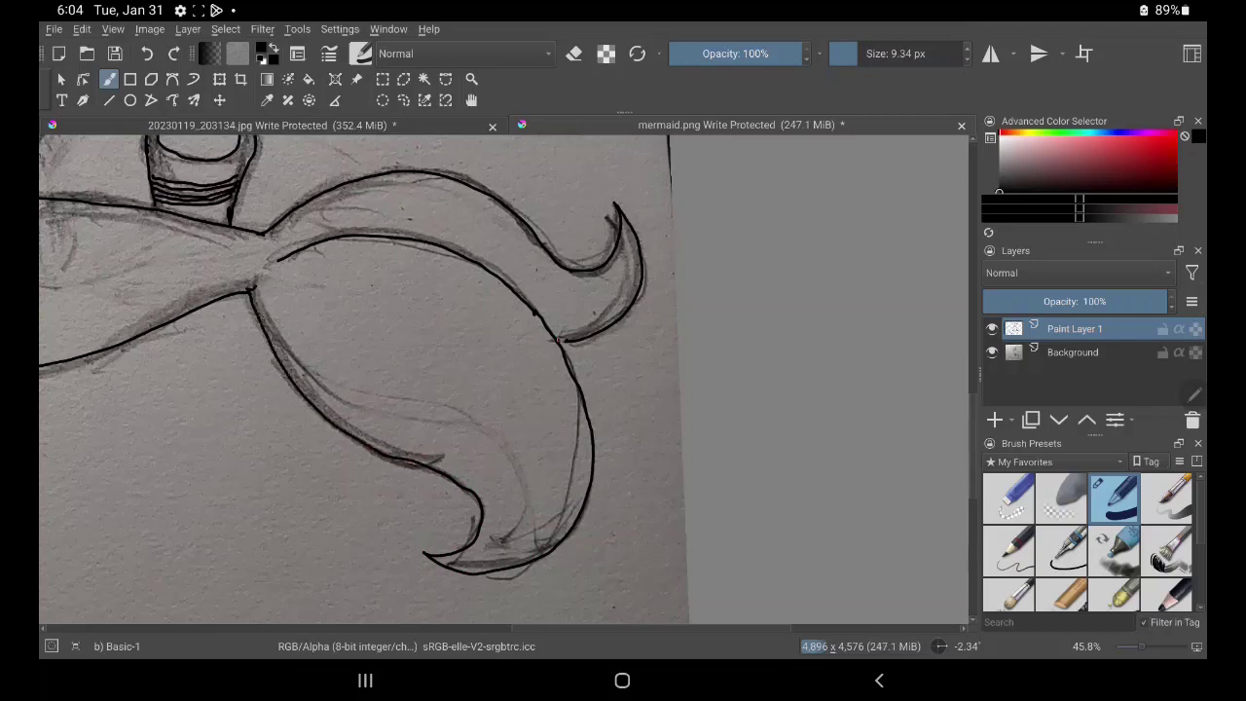
drag(557, 341, 596, 331)
Zoom out to the whole drawing and hide the Background sketch layer via its eye icon.
scroll(477, 389, down, 3)
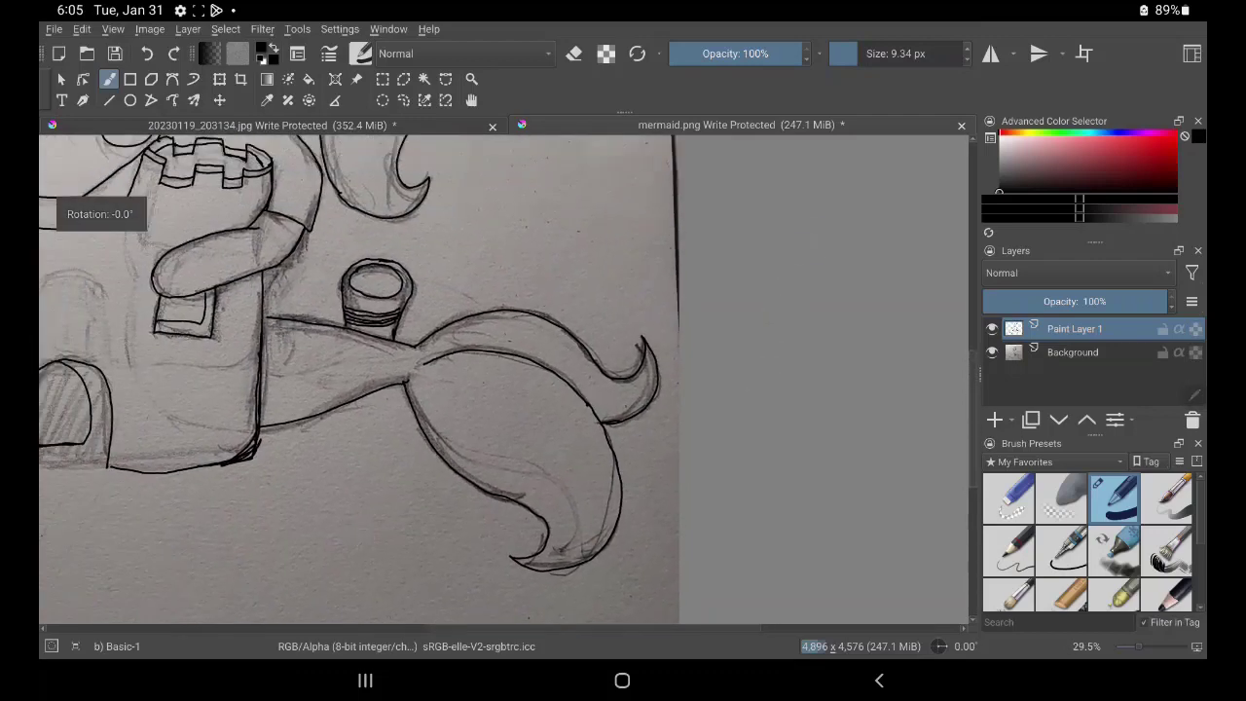
scroll(510, 410, down, 2)
scroll(554, 493, up, 1)
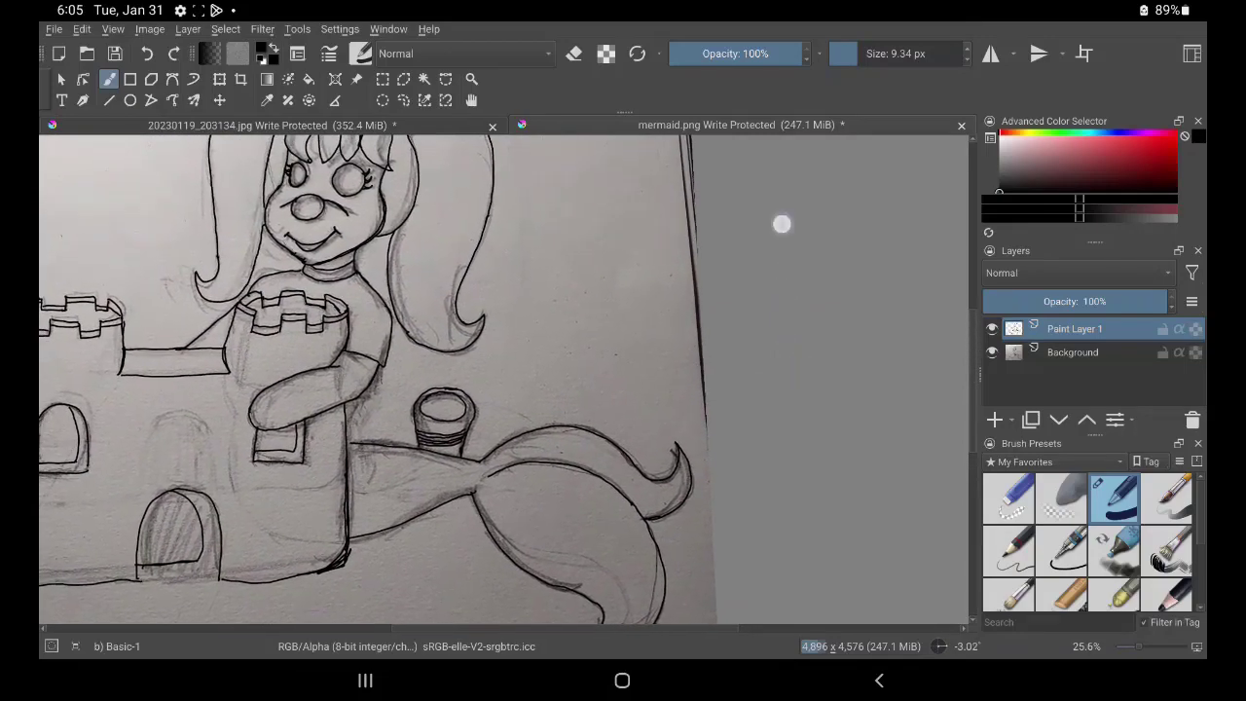
scroll(578, 451, down, 2)
drag(854, 328, 837, 320)
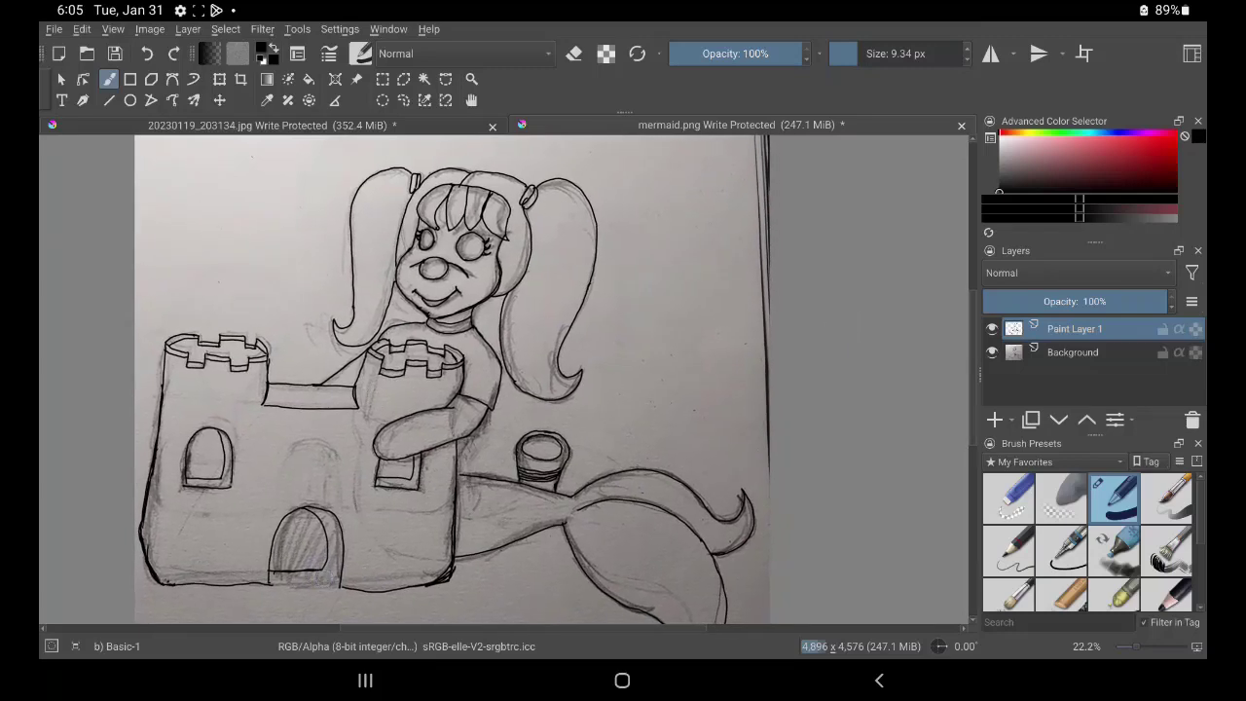
click(992, 352)
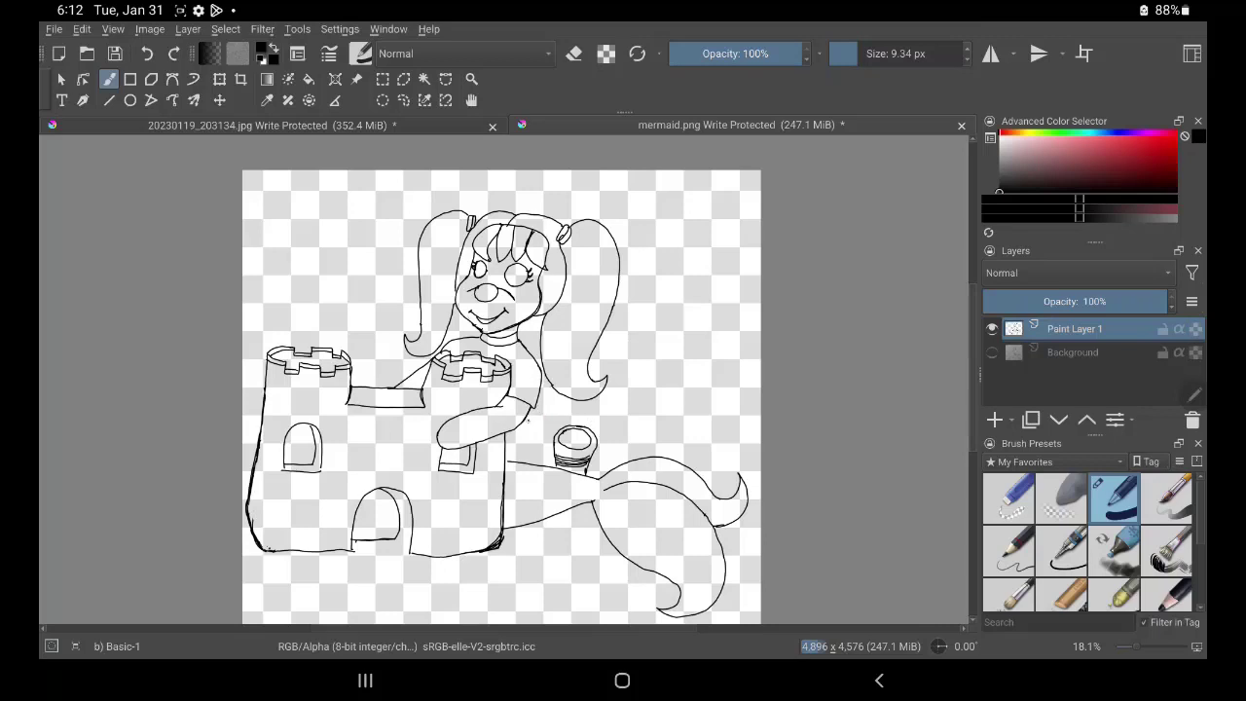
Add a short stroke by the girl's arm and long horizontal lines left and right of the figure.
mouse_move(541, 421)
mouse_down()
mouse_move(527, 420)
mouse_move(762, 422)
mouse_up()
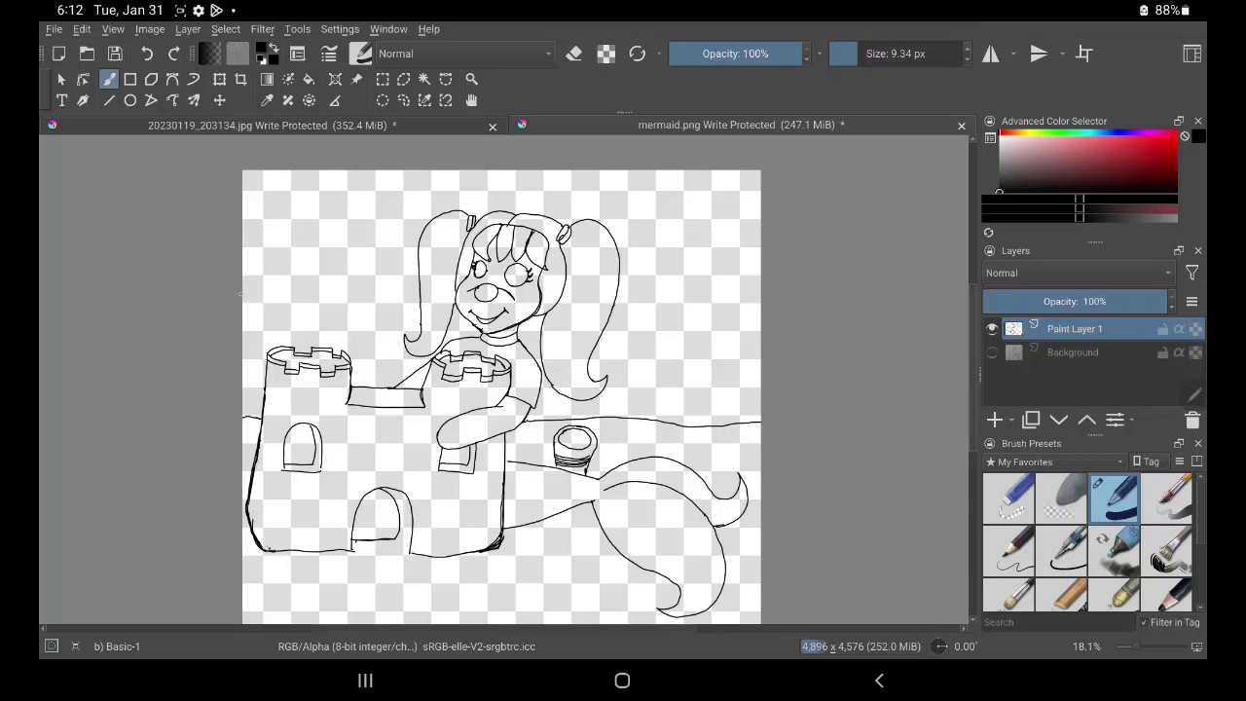
drag(244, 294, 418, 292)
drag(616, 301, 762, 299)
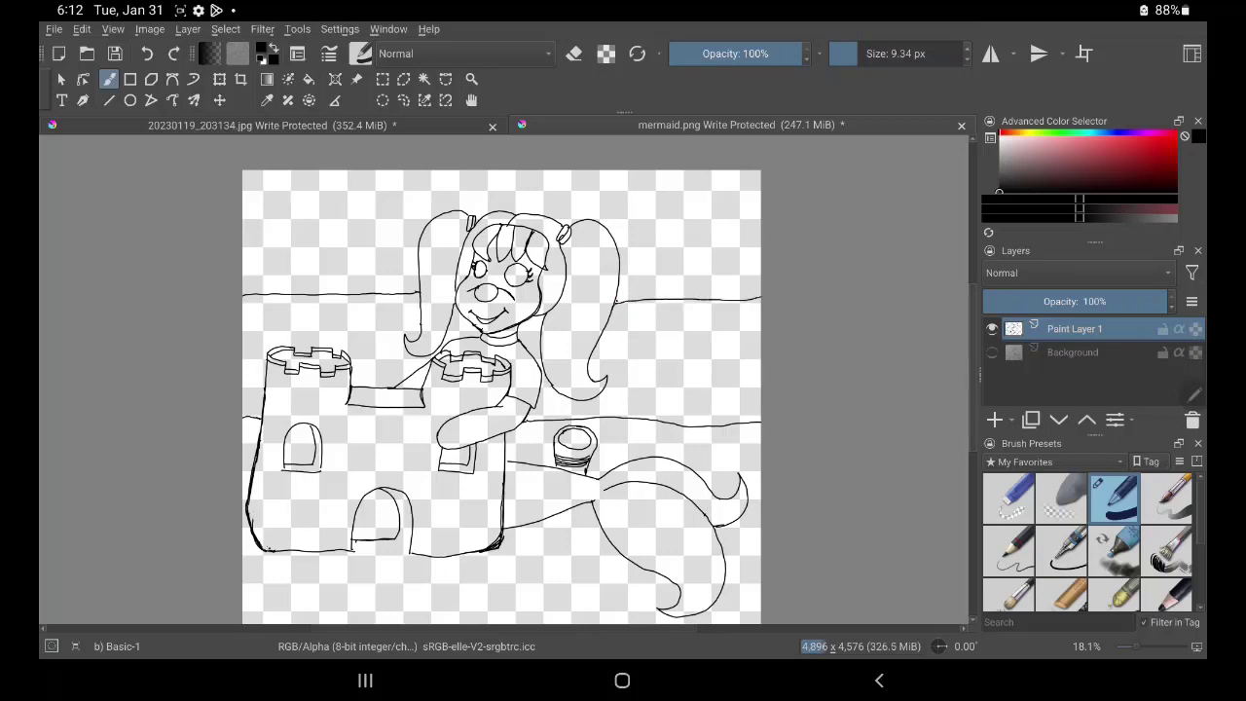